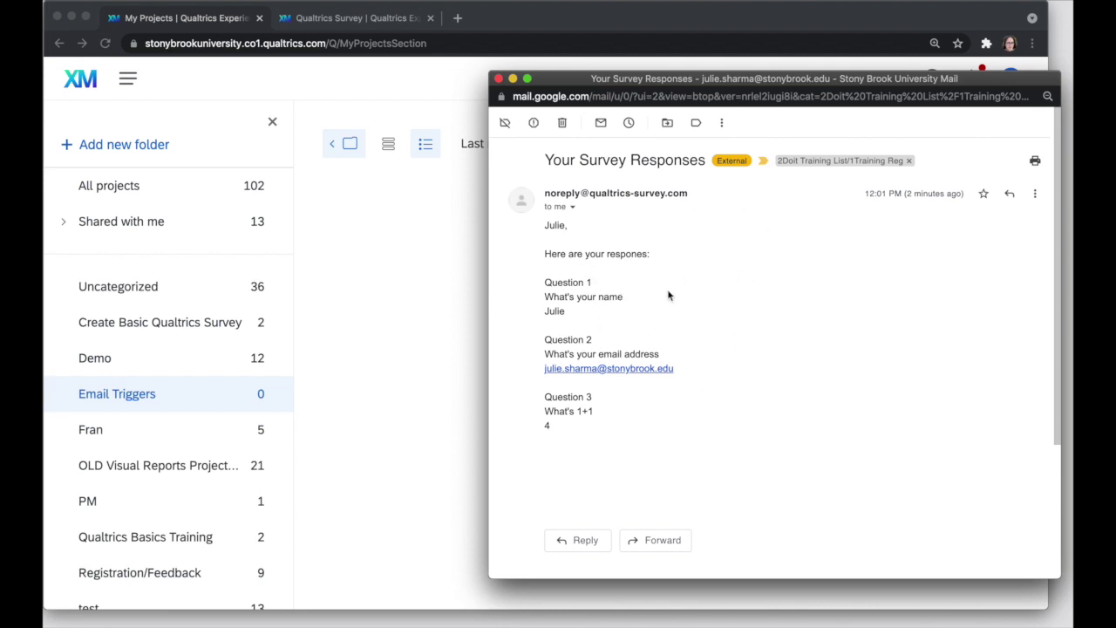
Bring the Qualtrics My Projects page showing the empty Email Triggers folder to the front.
{"action": "left_click", "coordinate": [339, 253]}
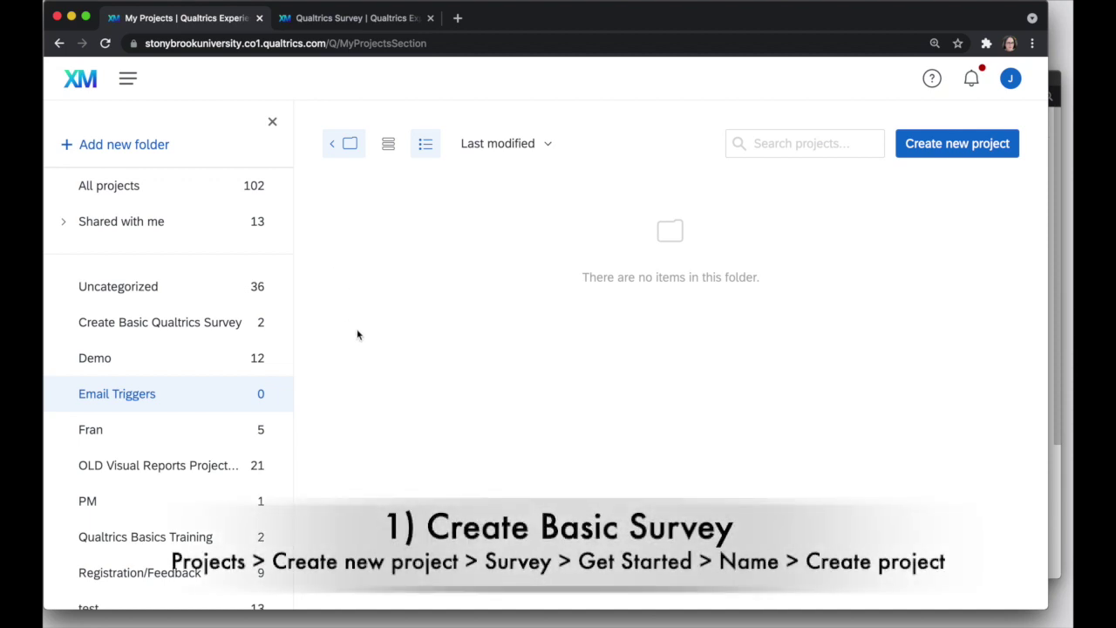
Create a blank survey project named 'Demo Email Triggers', filed in the Email Triggers folder.
{"action": "left_click", "coordinate": [952, 143]}
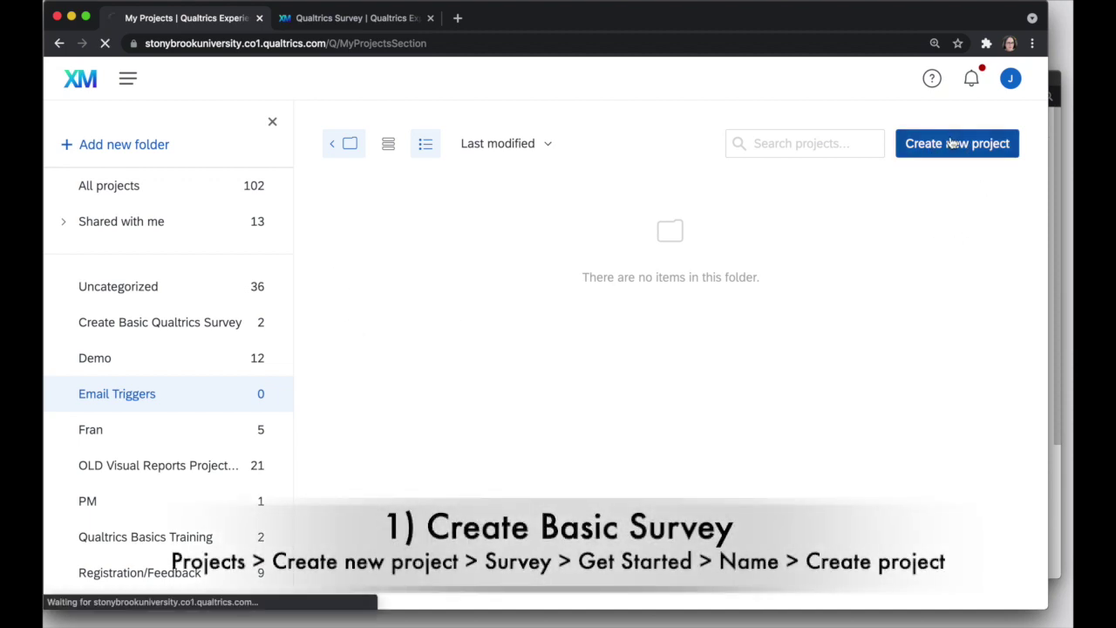
{"action": "left_click", "coordinate": [155, 420]}
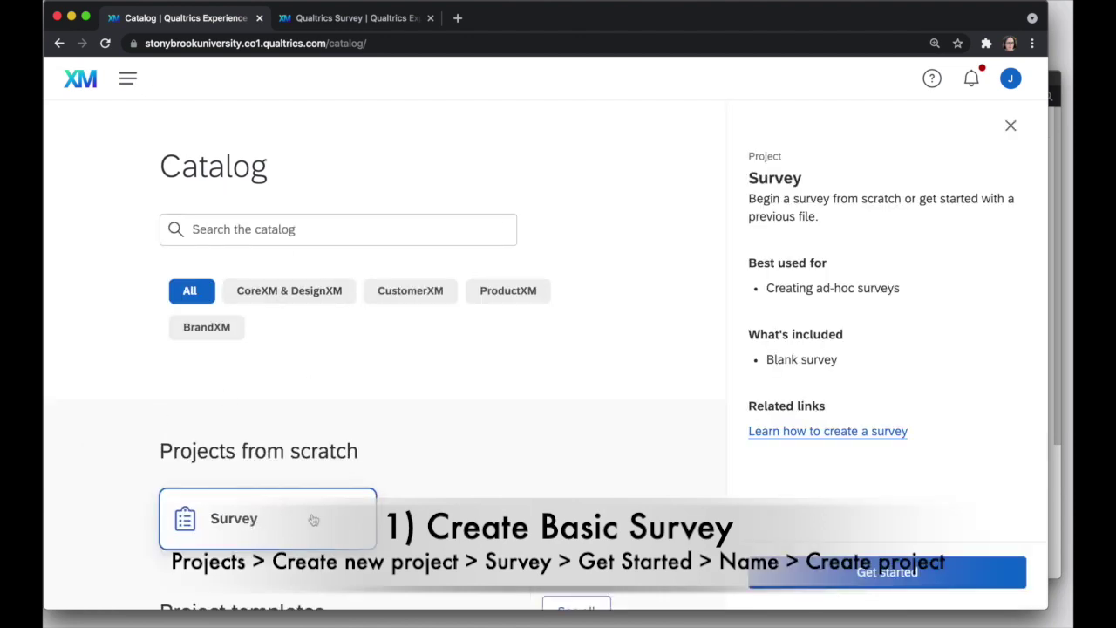
{"action": "left_click", "coordinate": [924, 577]}
{"action": "left_click", "coordinate": [501, 265]}
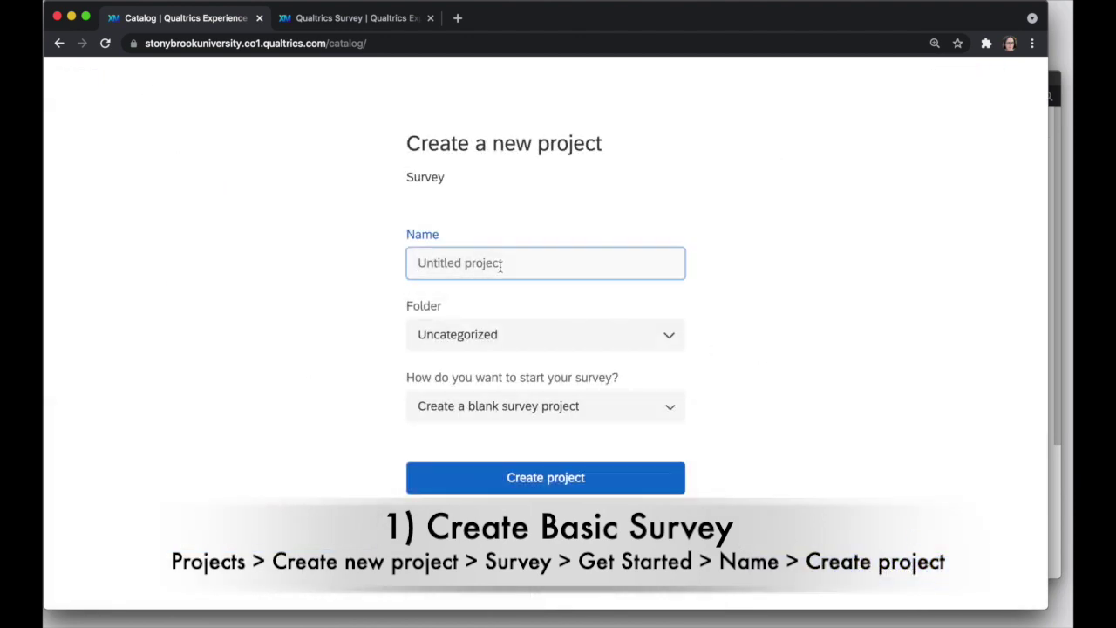
{"action": "type", "text": "Demo Email T"}
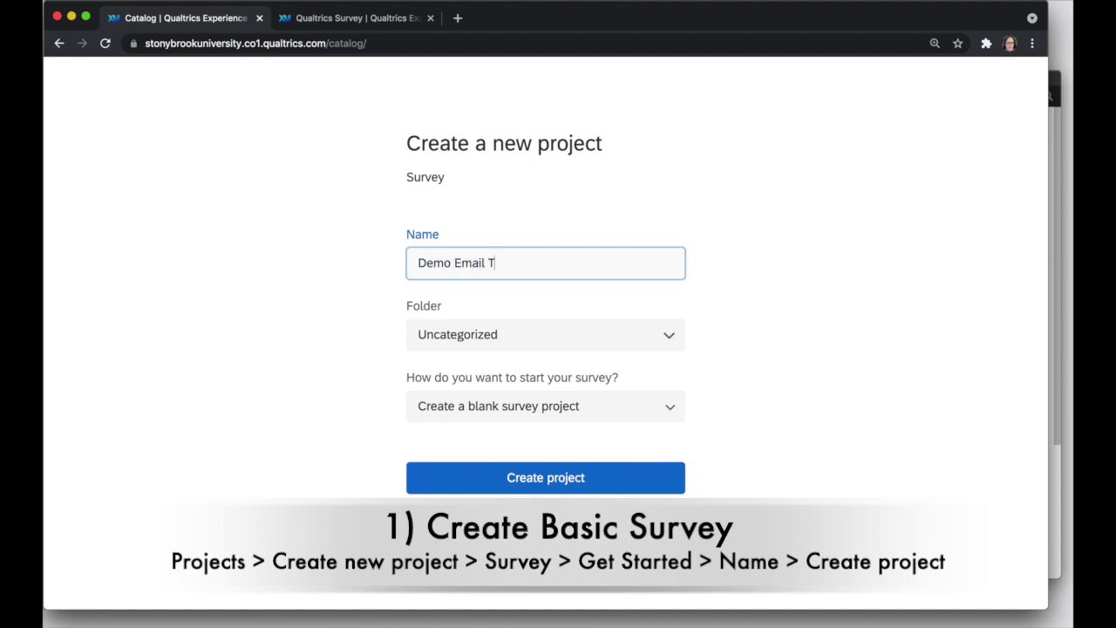
{"action": "type", "text": "riggers"}
{"action": "left_click", "coordinate": [526, 332]}
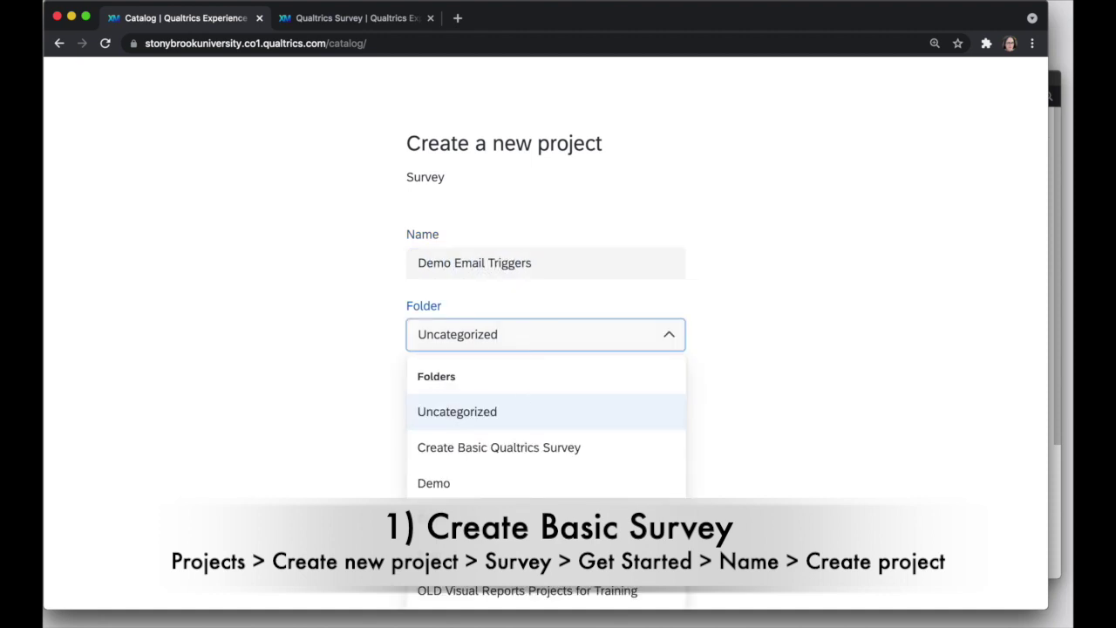
{"action": "left_click", "coordinate": [462, 519]}
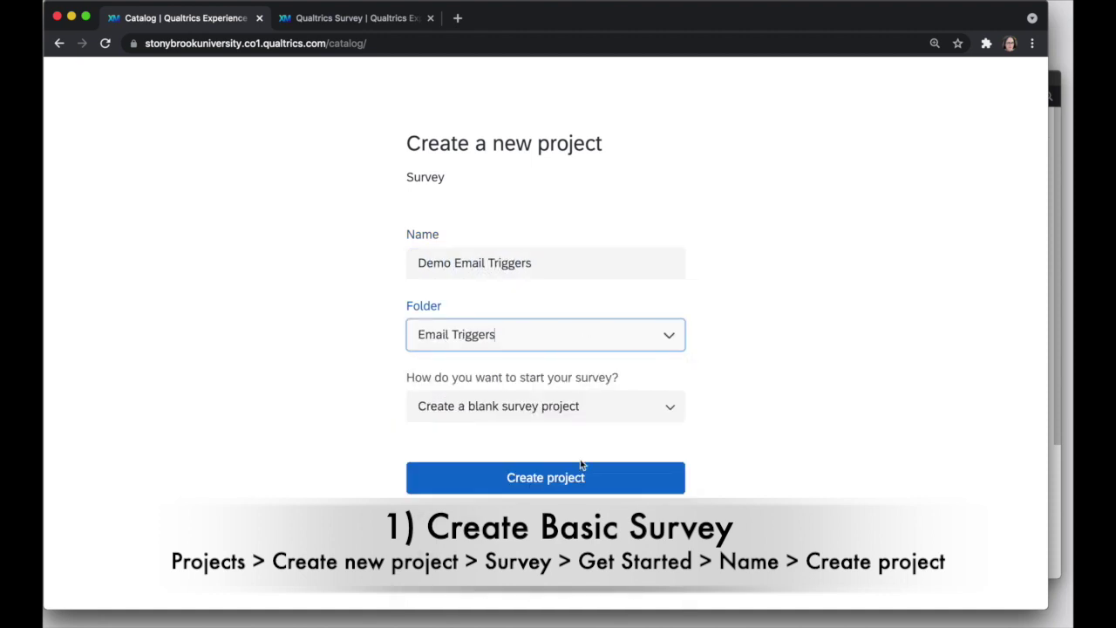
{"action": "left_click", "coordinate": [543, 491]}
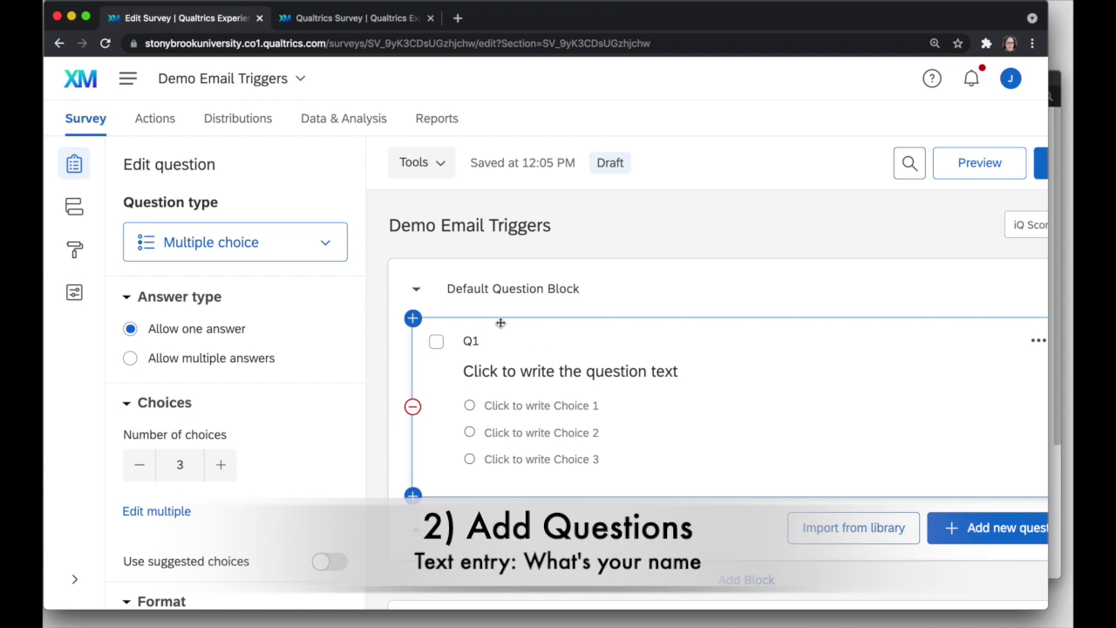
Make Q1 a text entry question reading 'What's your name?'.
{"action": "left_click", "coordinate": [294, 253]}
{"action": "left_click", "coordinate": [262, 330]}
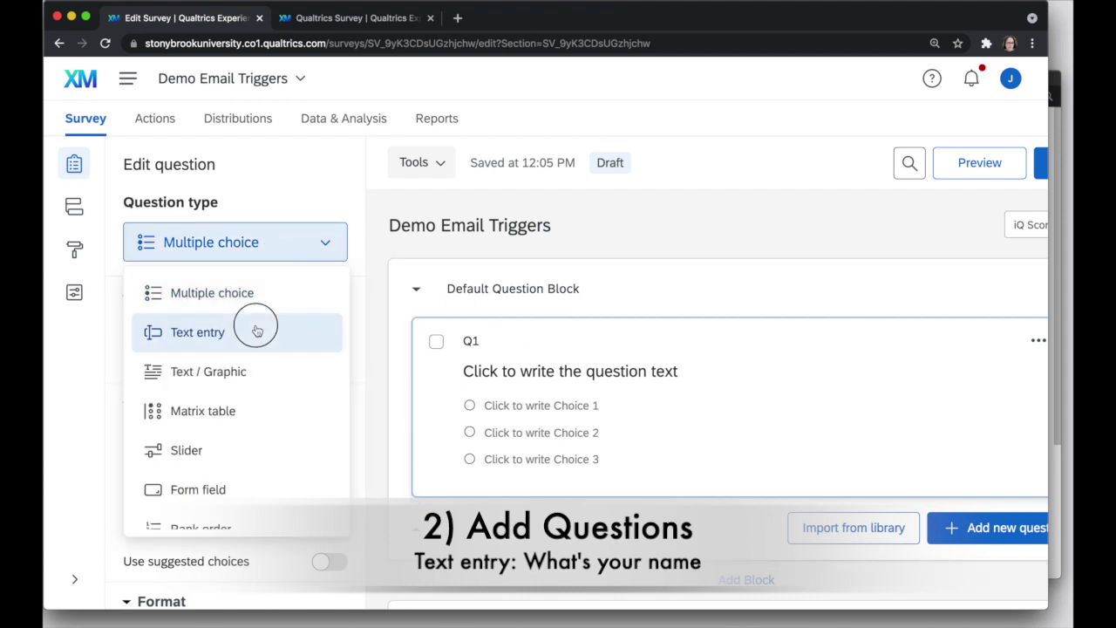
{"action": "left_click", "coordinate": [536, 371]}
{"action": "type", "text": "What's "}
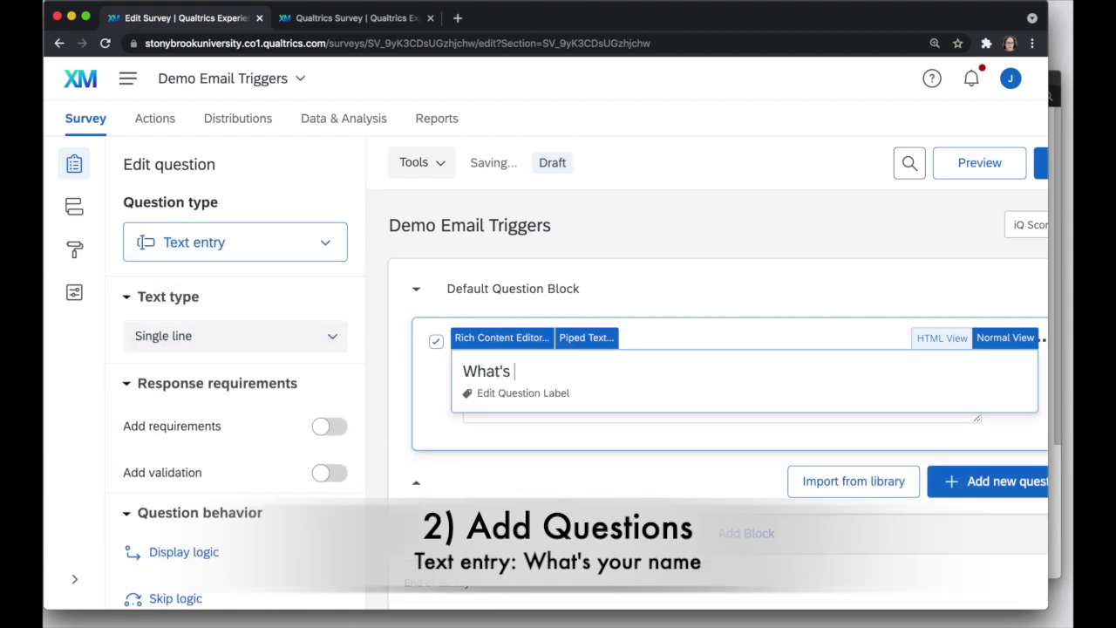
{"action": "type", "text": "your name?"}
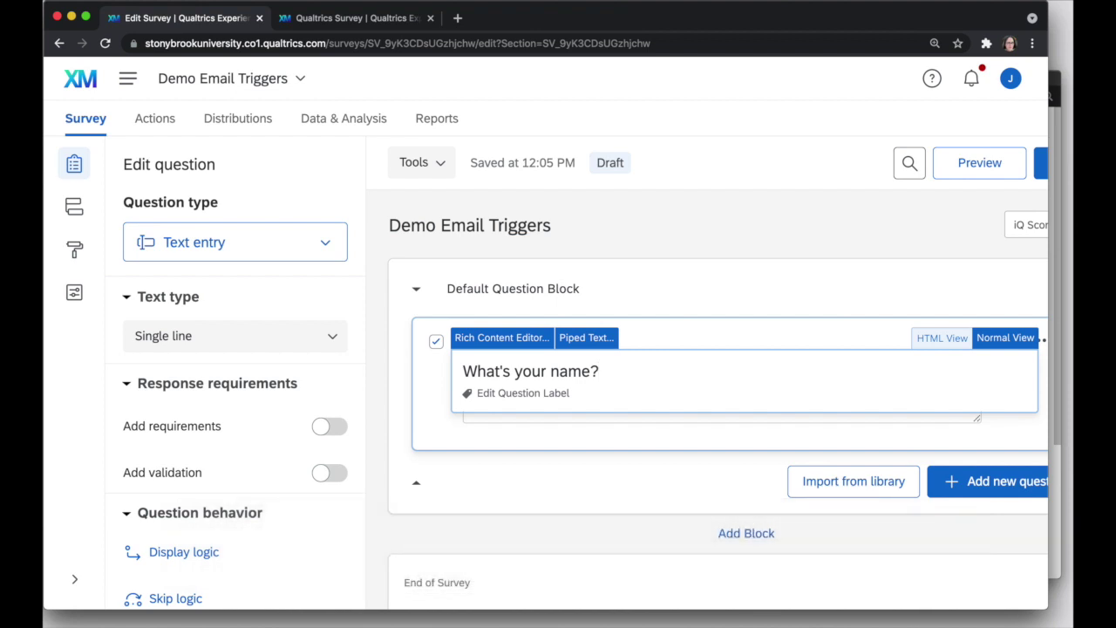
{"action": "left_click", "coordinate": [985, 480]}
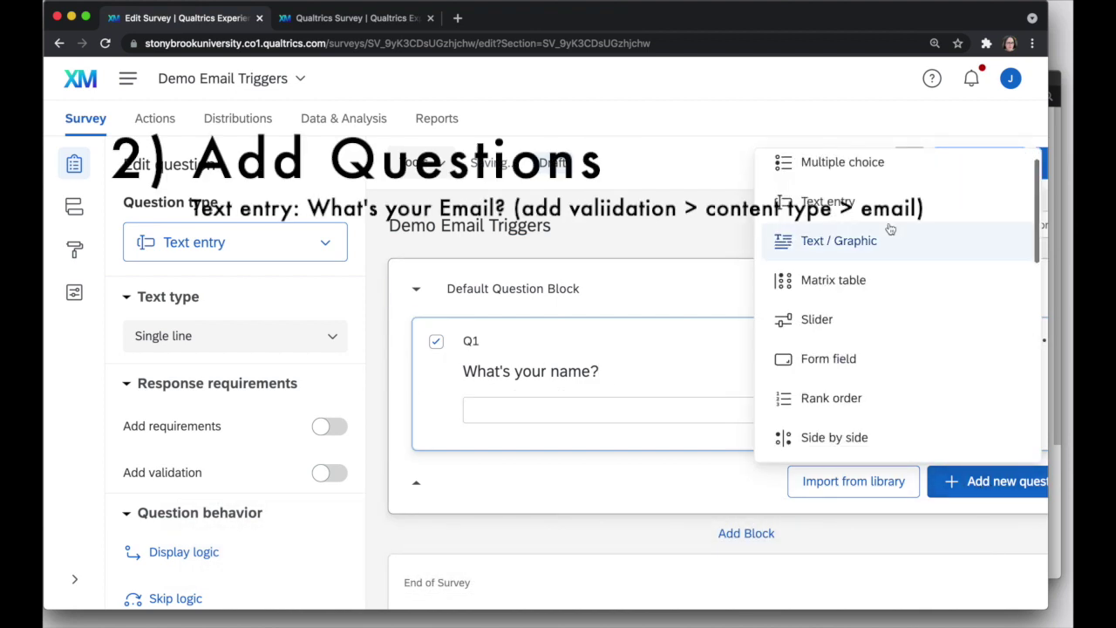
Add text entry question Q2 asking 'What's your email address?'.
{"action": "left_click", "coordinate": [854, 205]}
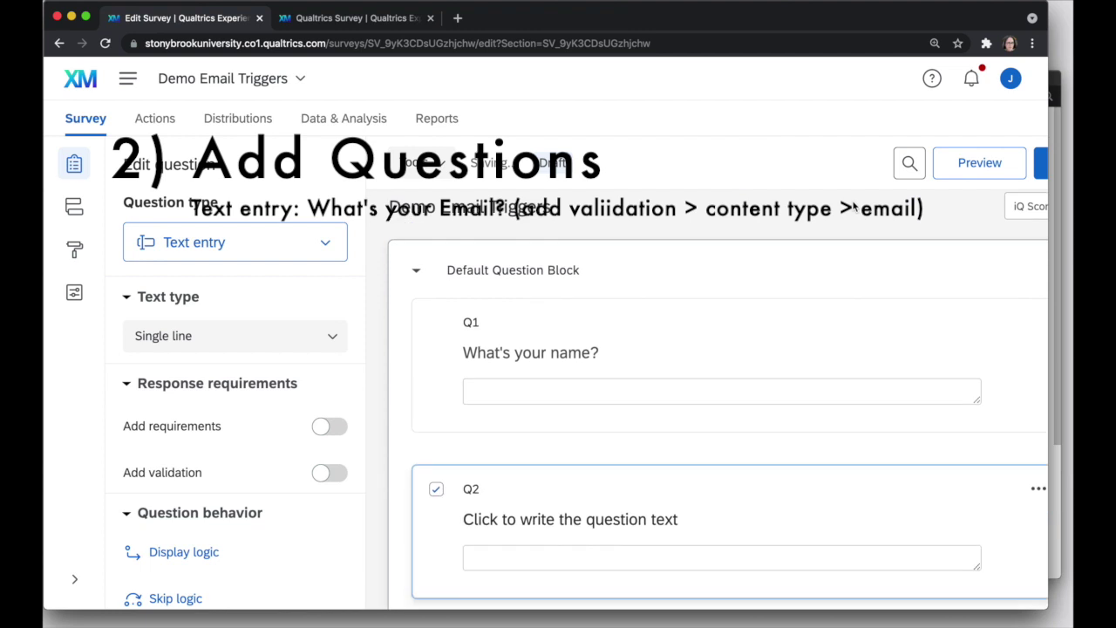
{"action": "left_click", "coordinate": [501, 524]}
{"action": "type", "text": "What's your "}
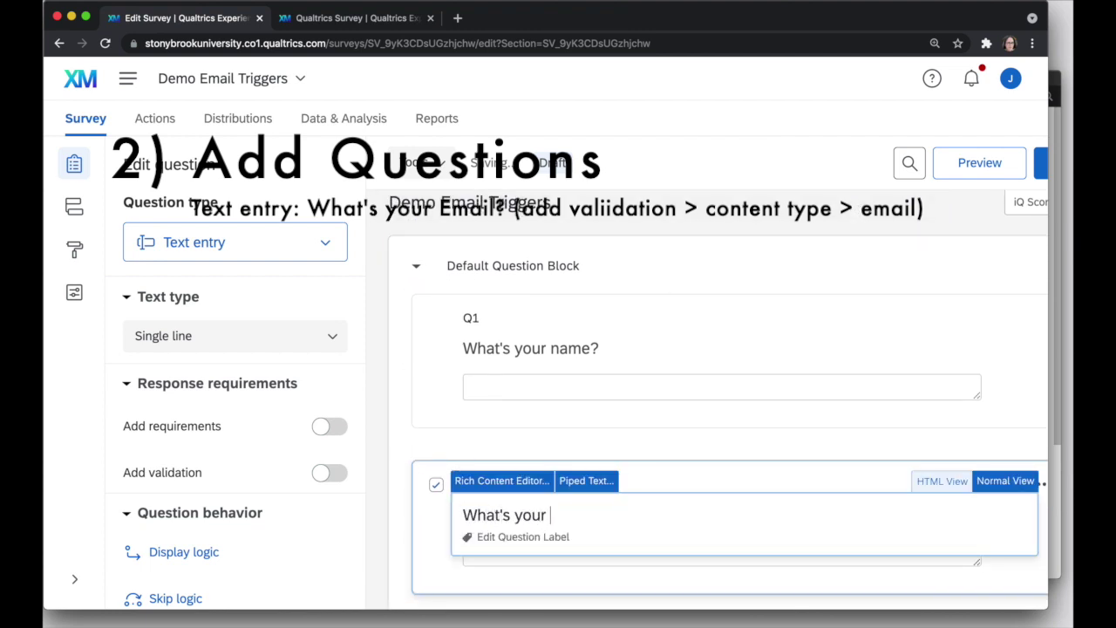
{"action": "type", "text": "email address?"}
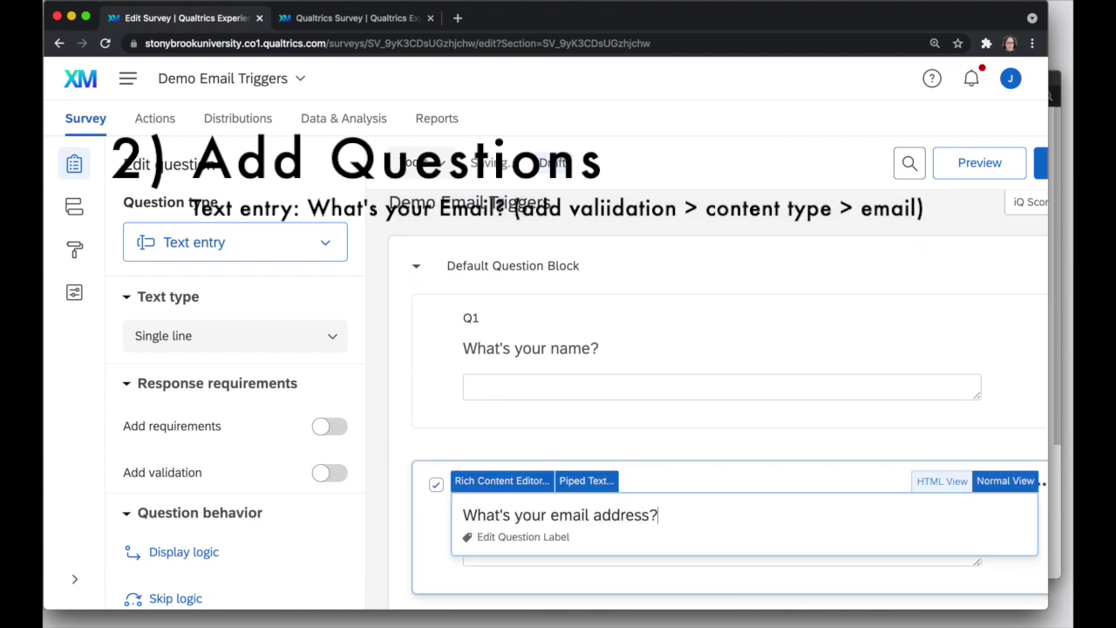
{"action": "left_click", "coordinate": [478, 542]}
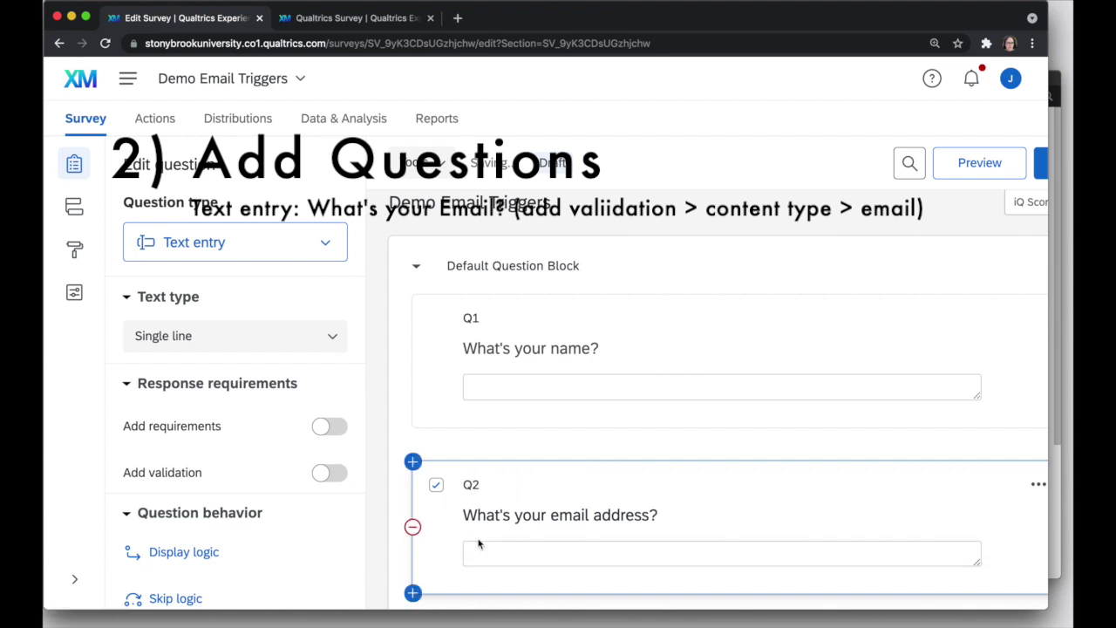
{"action": "scroll", "coordinate": [527, 547], "scroll_direction": "down", "scroll_amount": 2}
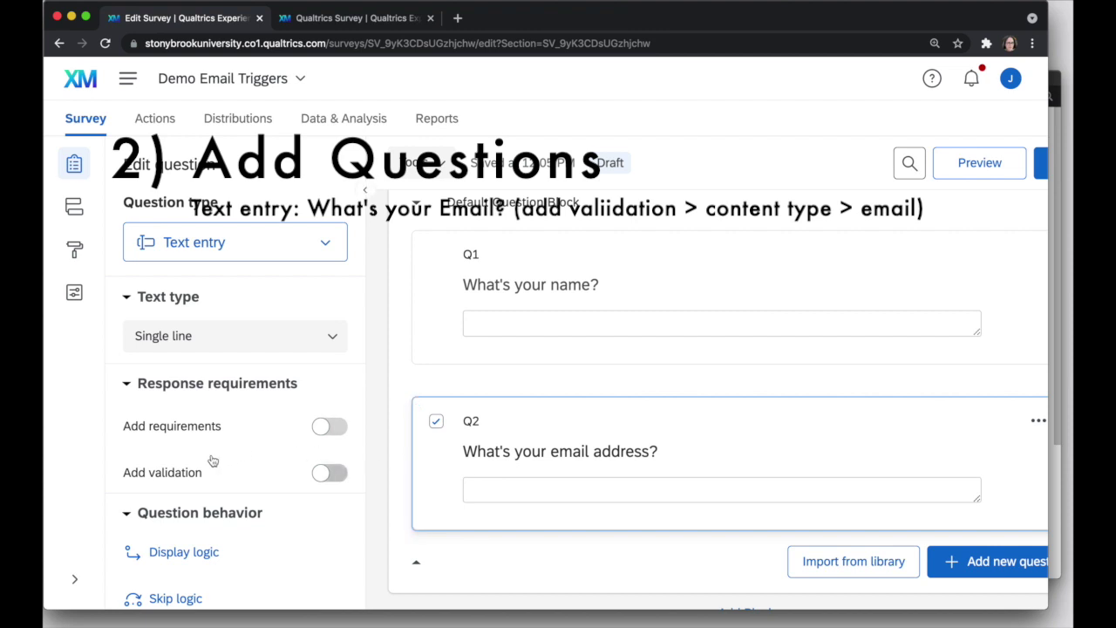
Validate Q2 answers as Email address content type and make an answer required.
{"action": "left_click", "coordinate": [328, 475]}
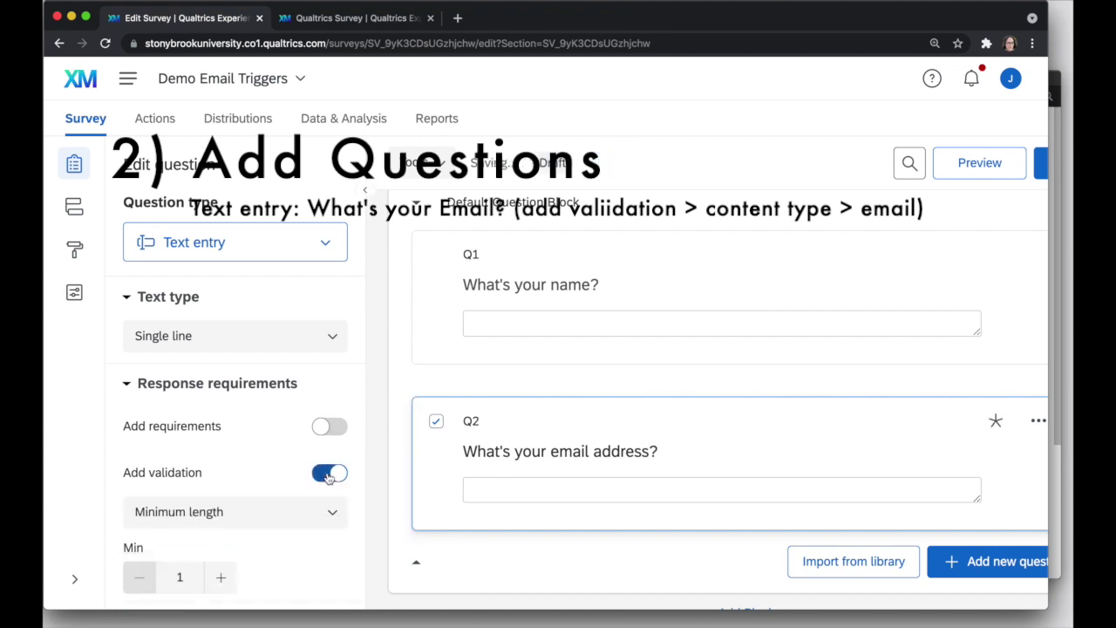
{"action": "left_click", "coordinate": [301, 517]}
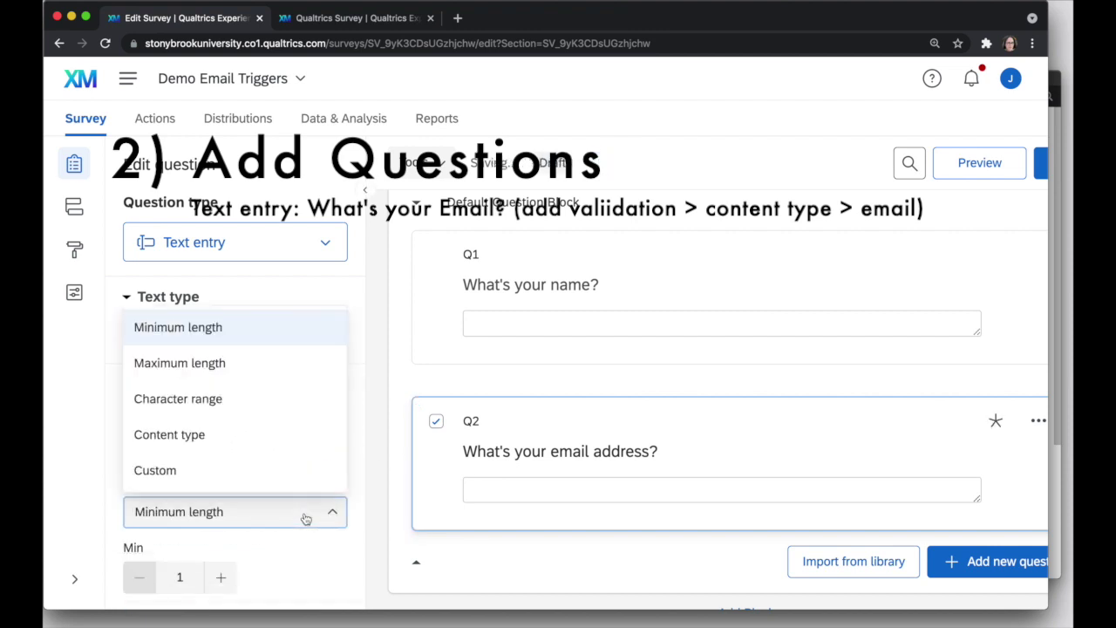
{"action": "left_click", "coordinate": [225, 447]}
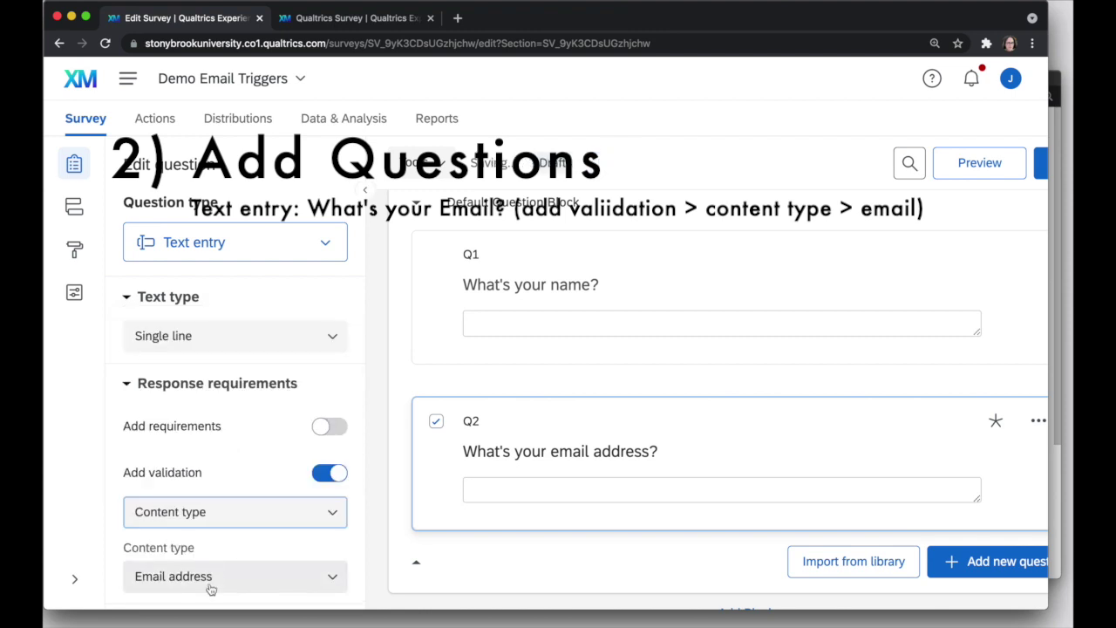
{"action": "scroll", "coordinate": [209, 584], "scroll_direction": "down", "scroll_amount": 1}
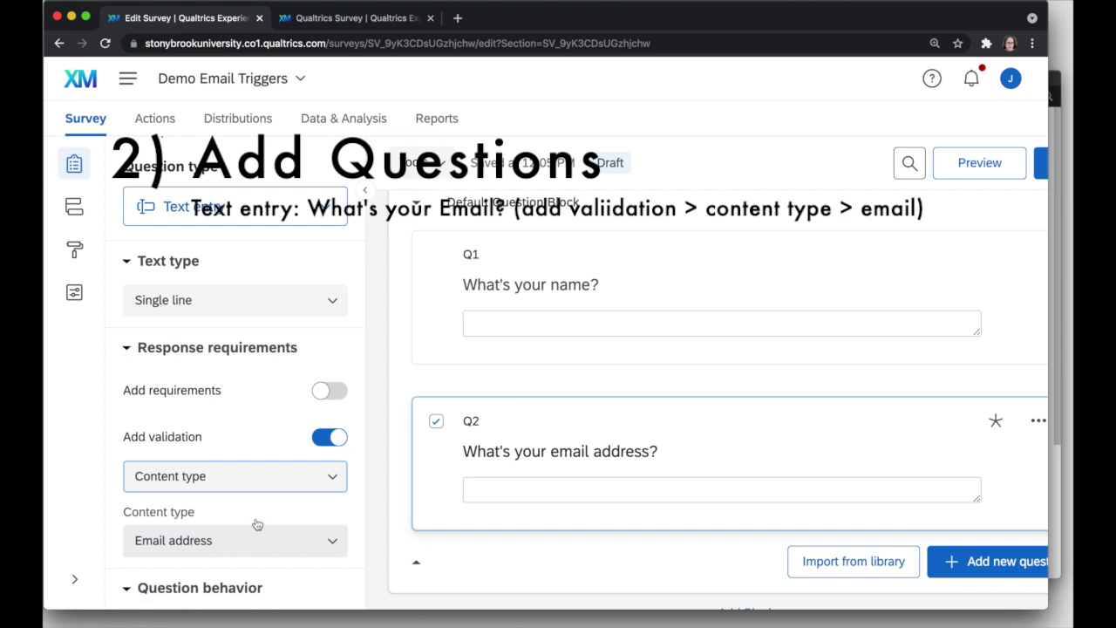
{"action": "left_click", "coordinate": [321, 394]}
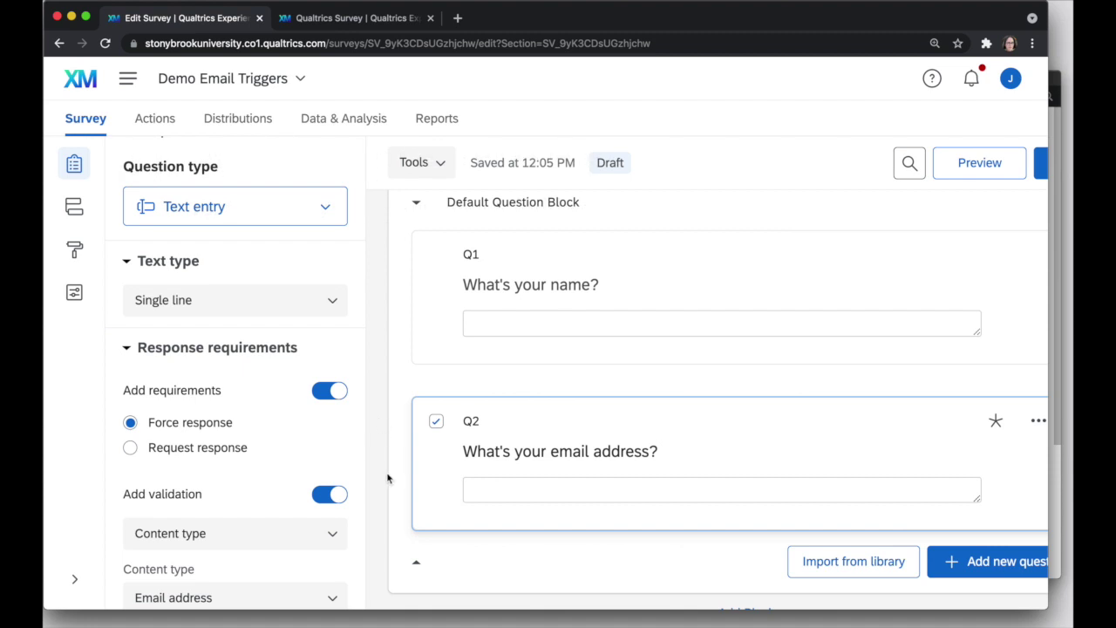
{"action": "scroll", "coordinate": [1007, 525], "scroll_direction": "down", "scroll_amount": 1}
Add multiple choice question Q3 'What's 1+1' with four answer choices, 1 through 4.
{"action": "left_click", "coordinate": [1008, 518]}
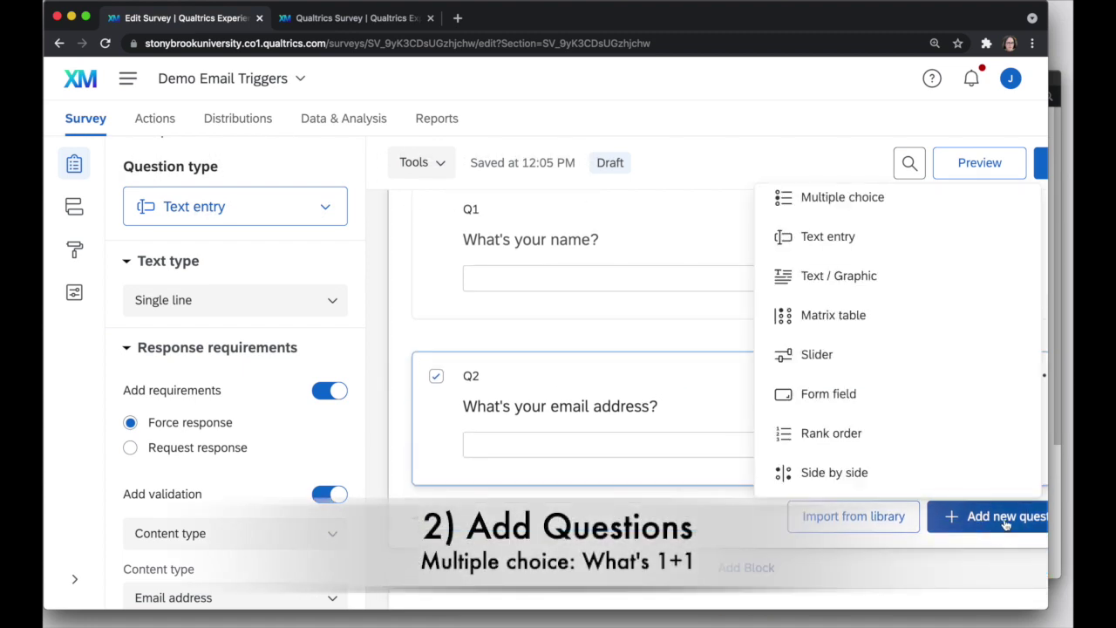
{"action": "left_click", "coordinate": [875, 208]}
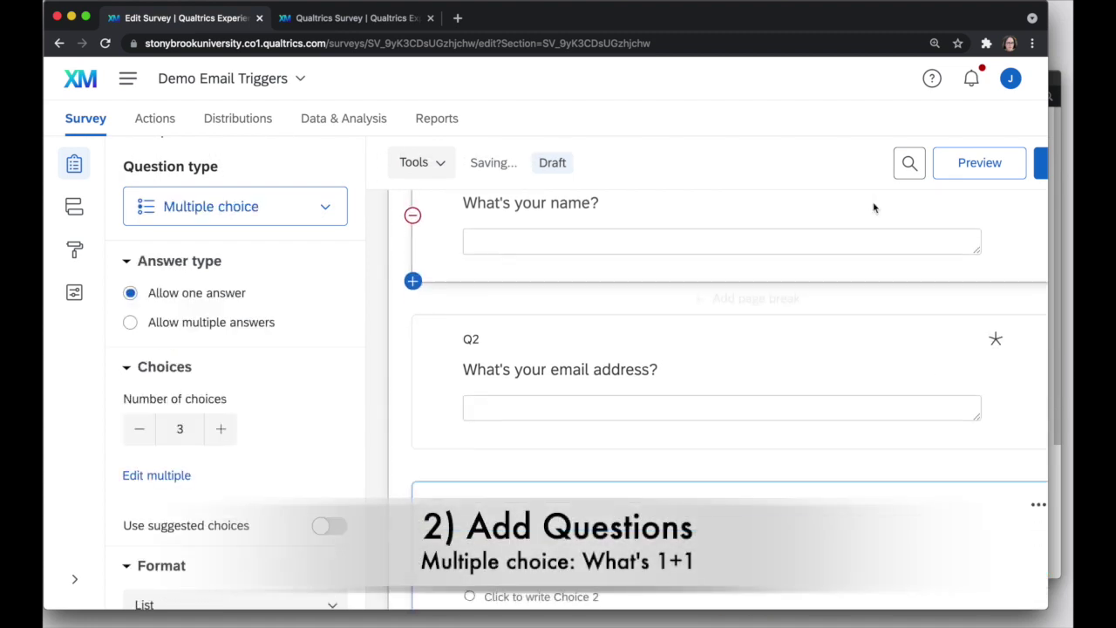
{"action": "type", "text": "What's 1+1"}
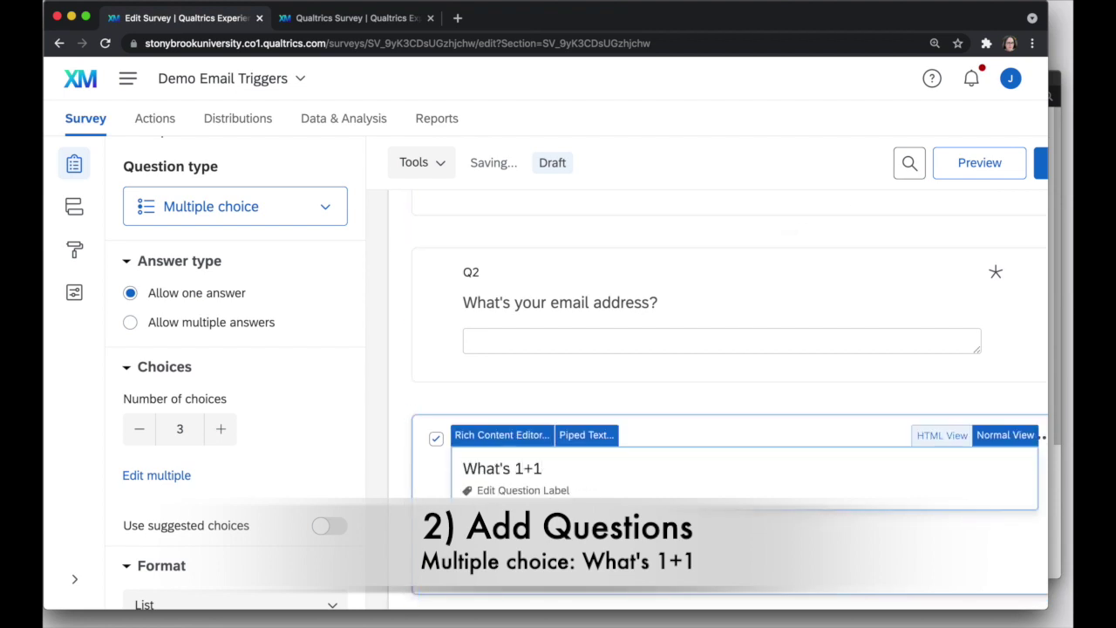
{"action": "key", "text": "Tab"}
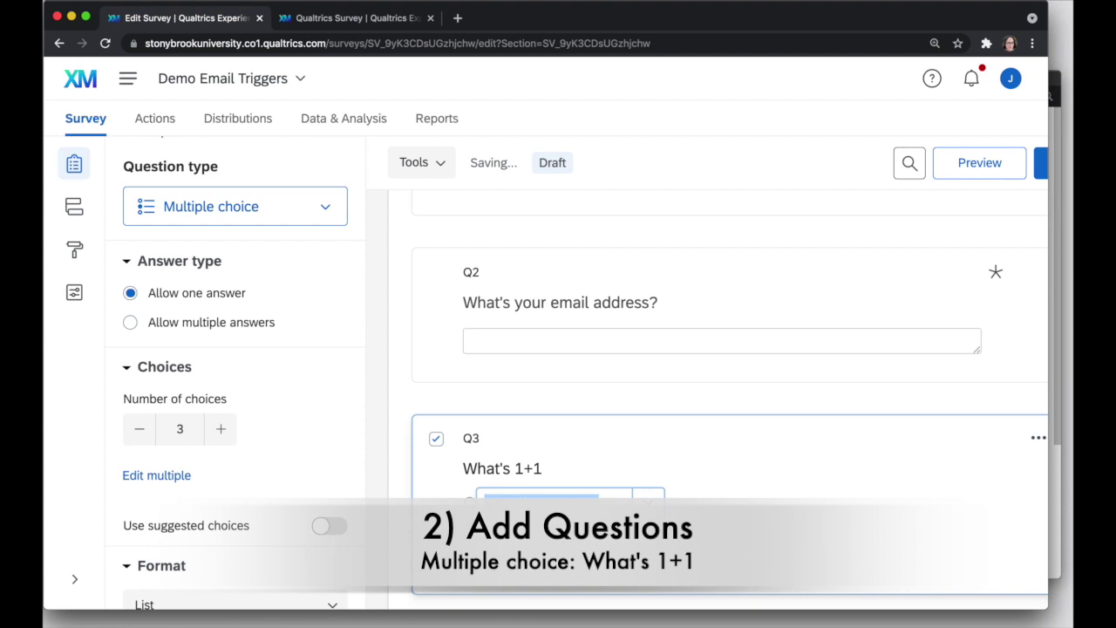
{"action": "key", "text": "Escape"}
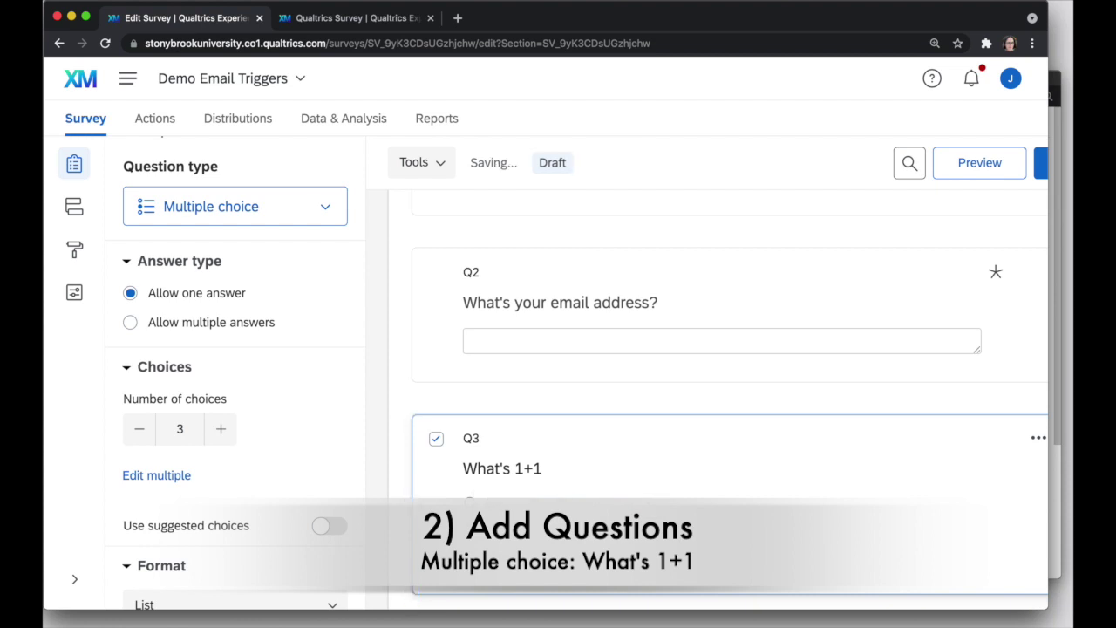
{"action": "left_click", "coordinate": [220, 432]}
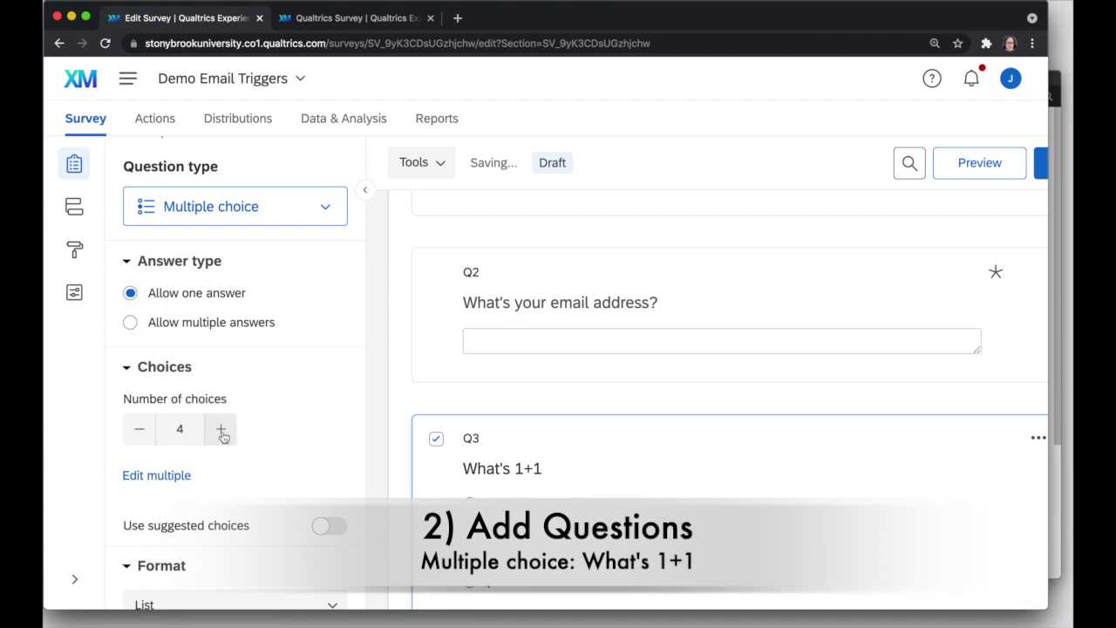
{"action": "scroll", "coordinate": [602, 551], "scroll_direction": "down", "scroll_amount": 2}
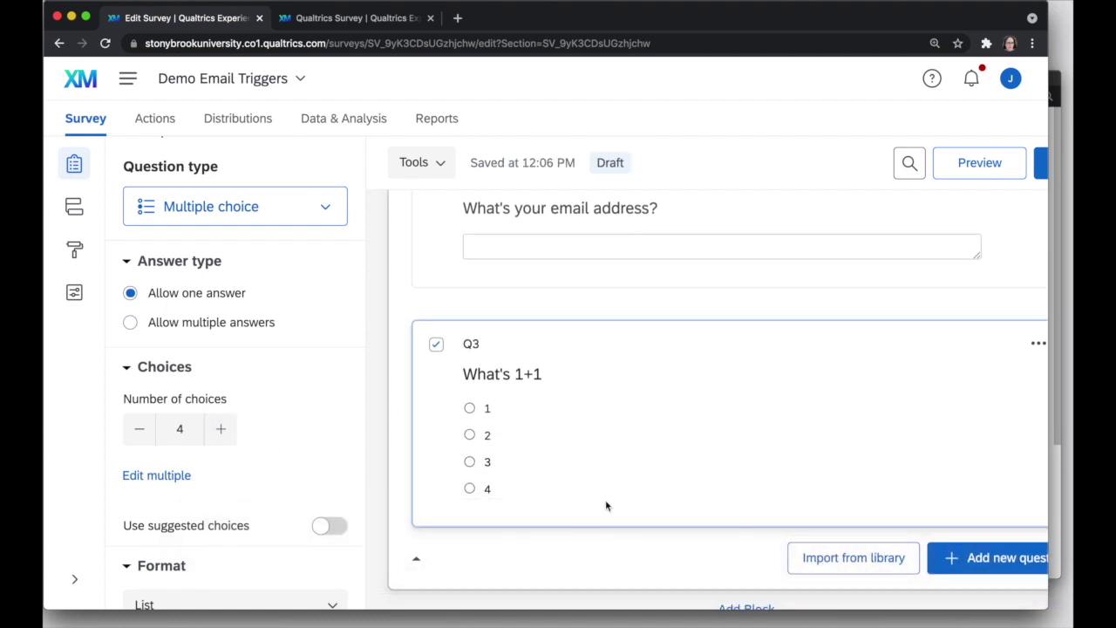
{"action": "scroll", "coordinate": [605, 499], "scroll_direction": "up", "scroll_amount": 5}
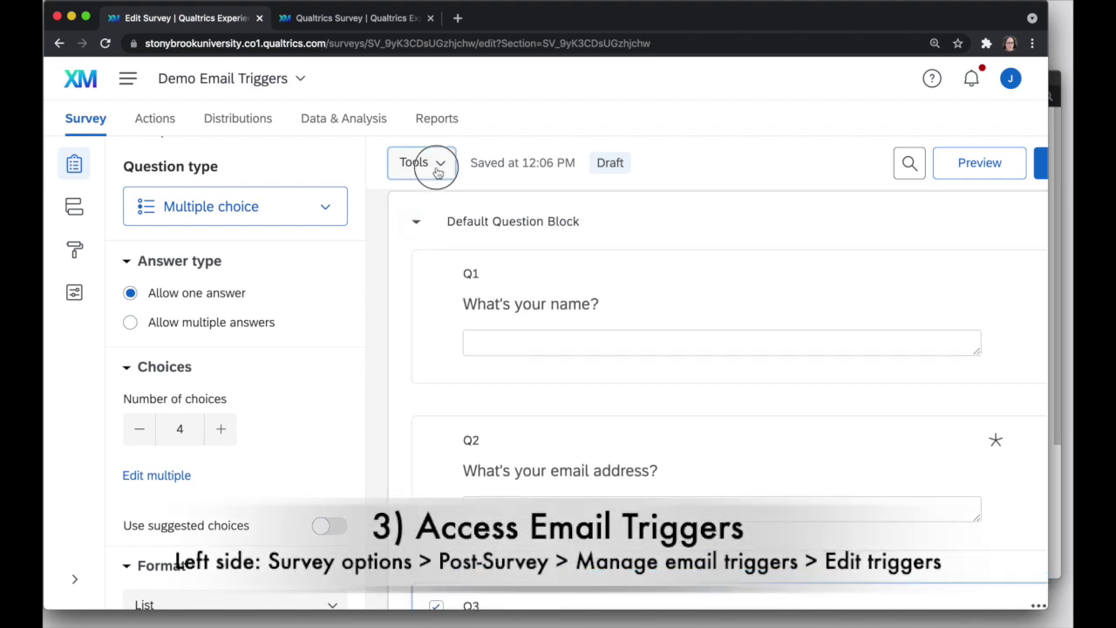
Open Edit triggers from the survey's Post-Survey options to show the email trigger settings.
{"action": "left_click", "coordinate": [439, 172]}
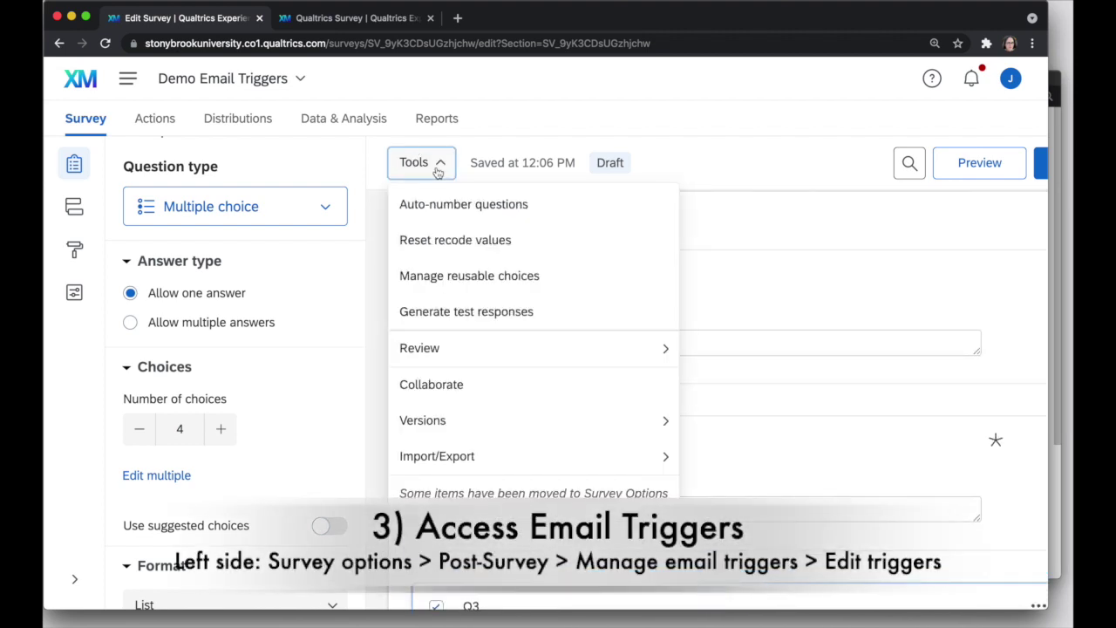
{"action": "left_click", "coordinate": [64, 344]}
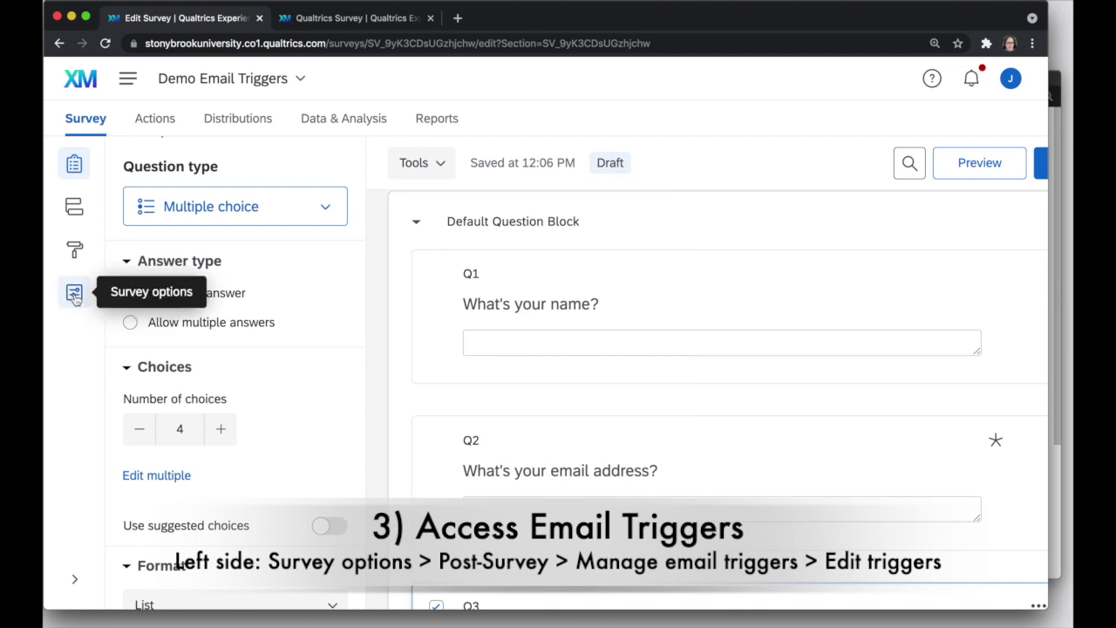
{"action": "left_click", "coordinate": [74, 295]}
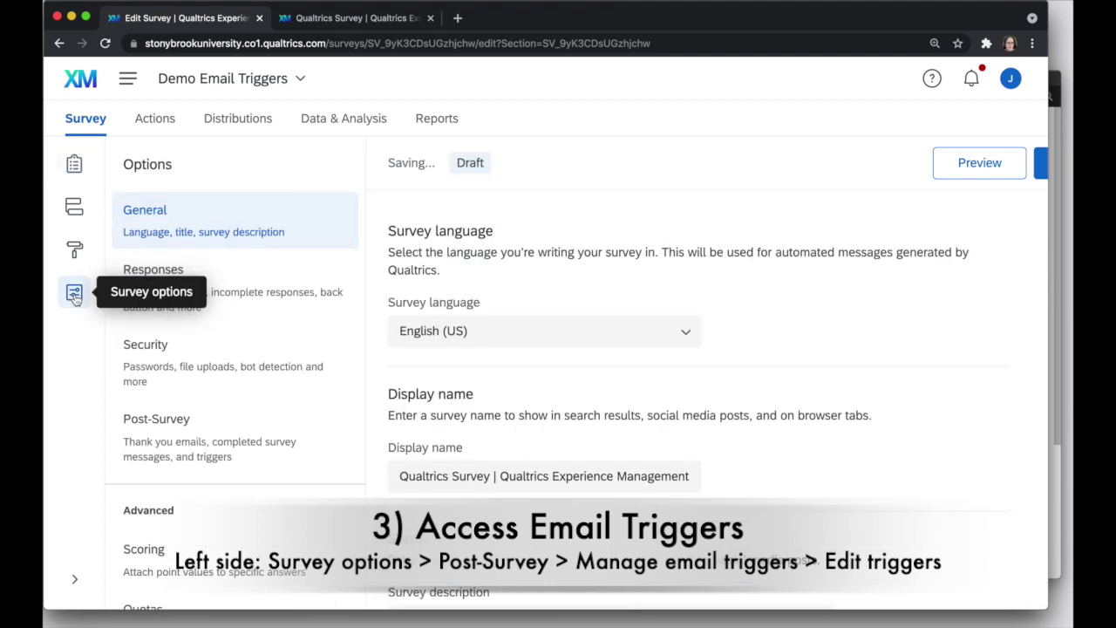
{"action": "left_click", "coordinate": [224, 443]}
{"action": "scroll", "coordinate": [466, 450], "scroll_direction": "down", "scroll_amount": 3}
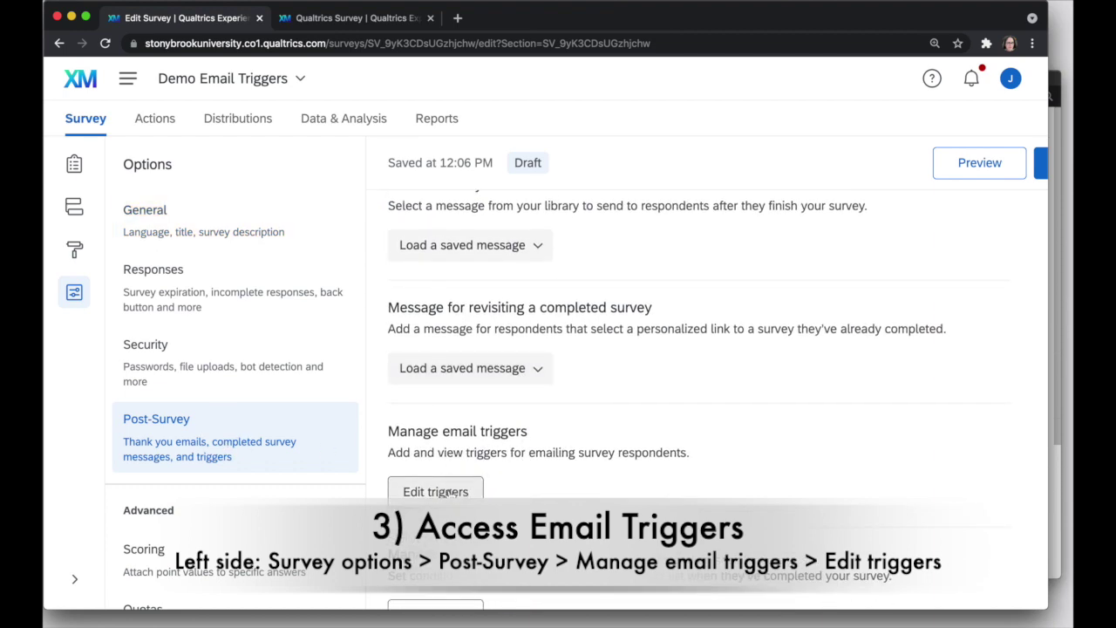
{"action": "left_click", "coordinate": [451, 493]}
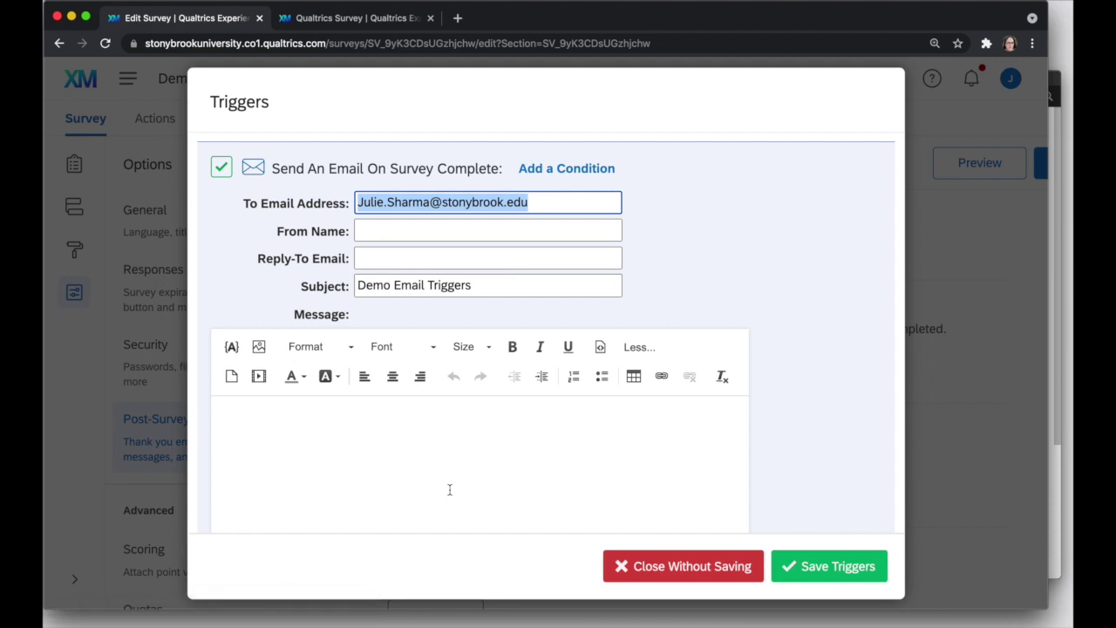
{"action": "left_click", "coordinate": [405, 464]}
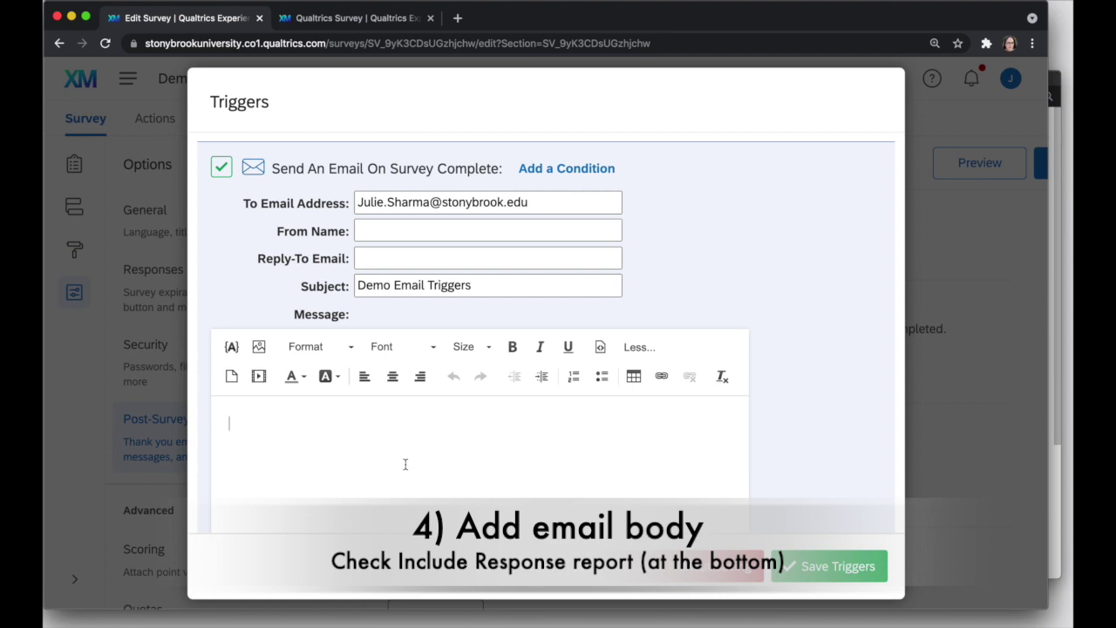
Write 'Here are your responses:' in the trigger message, leaving Show Full Question Text off.
{"action": "type", "text": "Here are your responses:"}
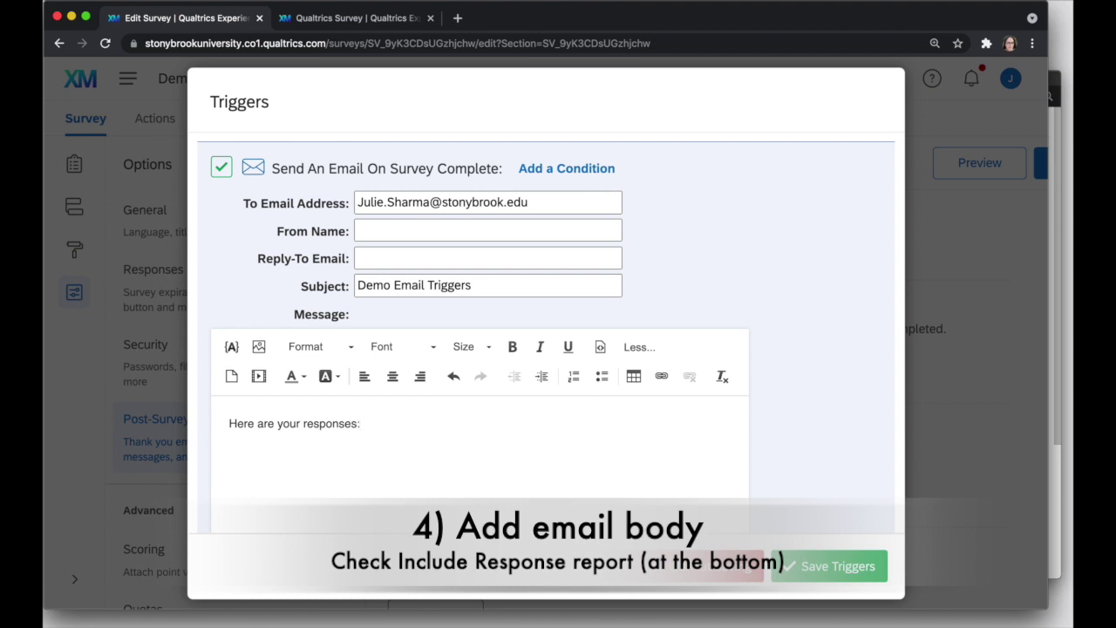
{"action": "scroll", "coordinate": [478, 465], "scroll_direction": "down", "scroll_amount": 5}
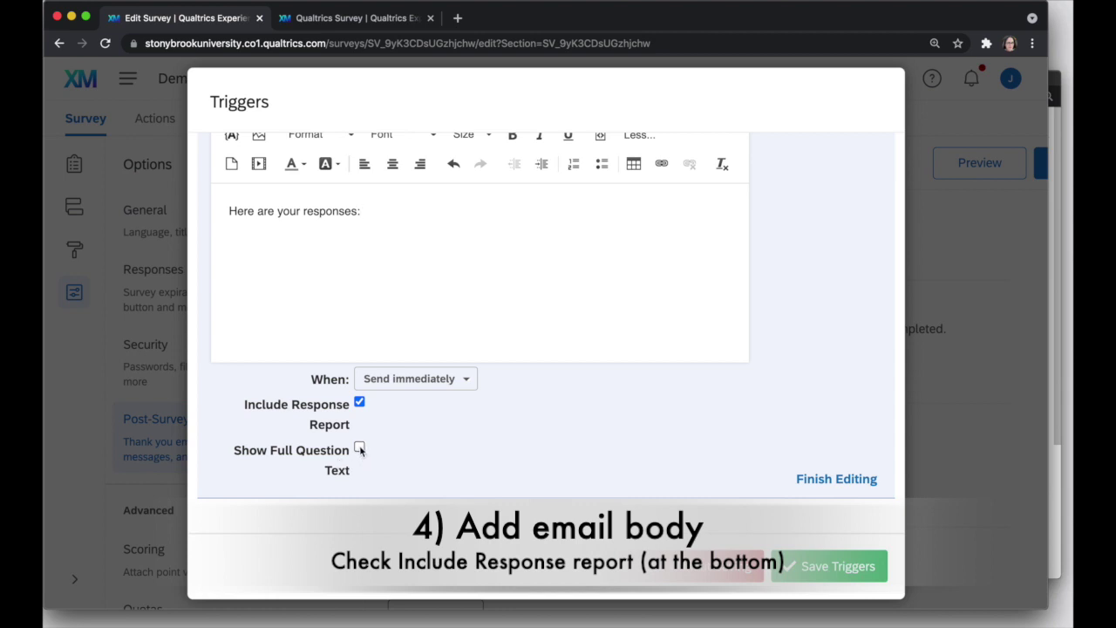
{"action": "left_click", "coordinate": [360, 449]}
{"action": "left_click", "coordinate": [359, 448]}
{"action": "scroll", "coordinate": [429, 282], "scroll_direction": "up", "scroll_amount": 3}
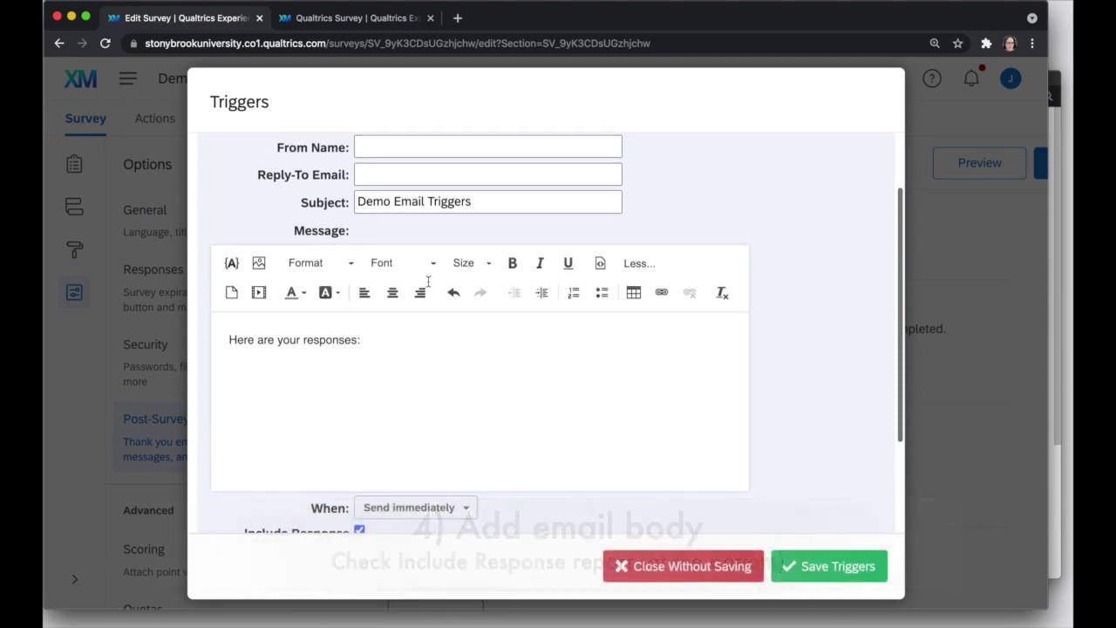
{"action": "scroll", "coordinate": [429, 282], "scroll_direction": "up", "scroll_amount": 2}
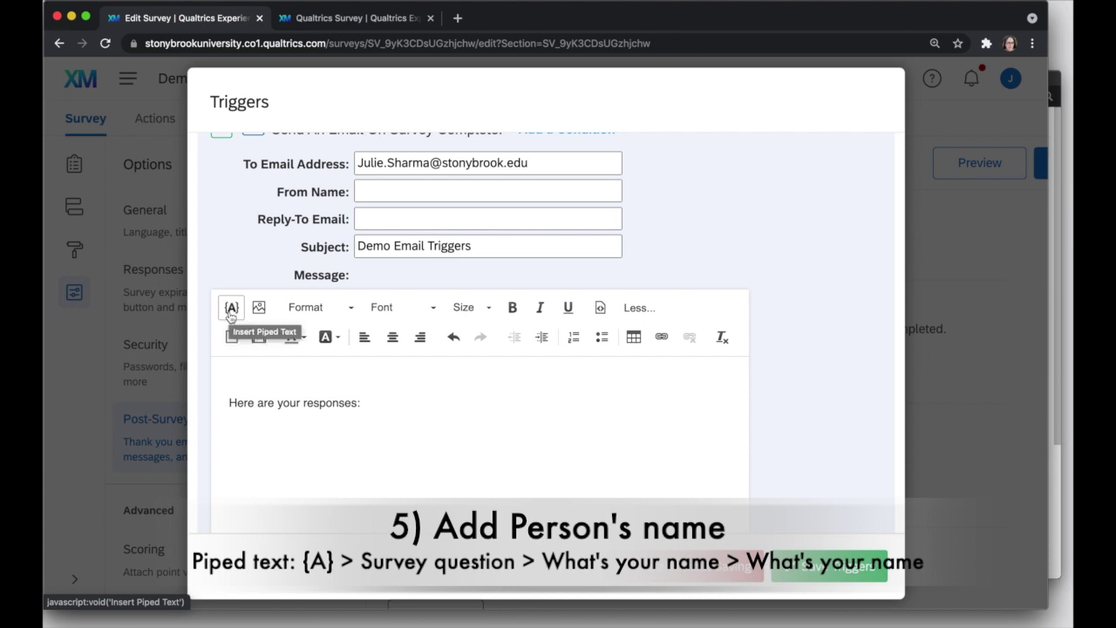
Insert Q1's piped name answer plus a comma on its own line above the responses line.
{"action": "left_click", "coordinate": [231, 312]}
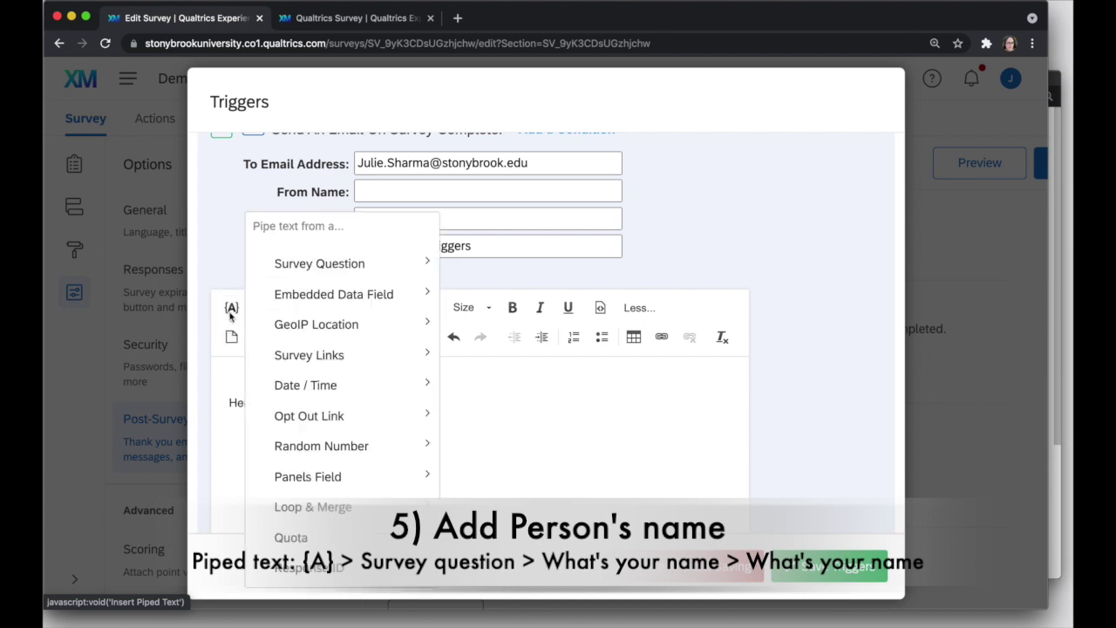
{"action": "mouse_move", "coordinate": [308, 270]}
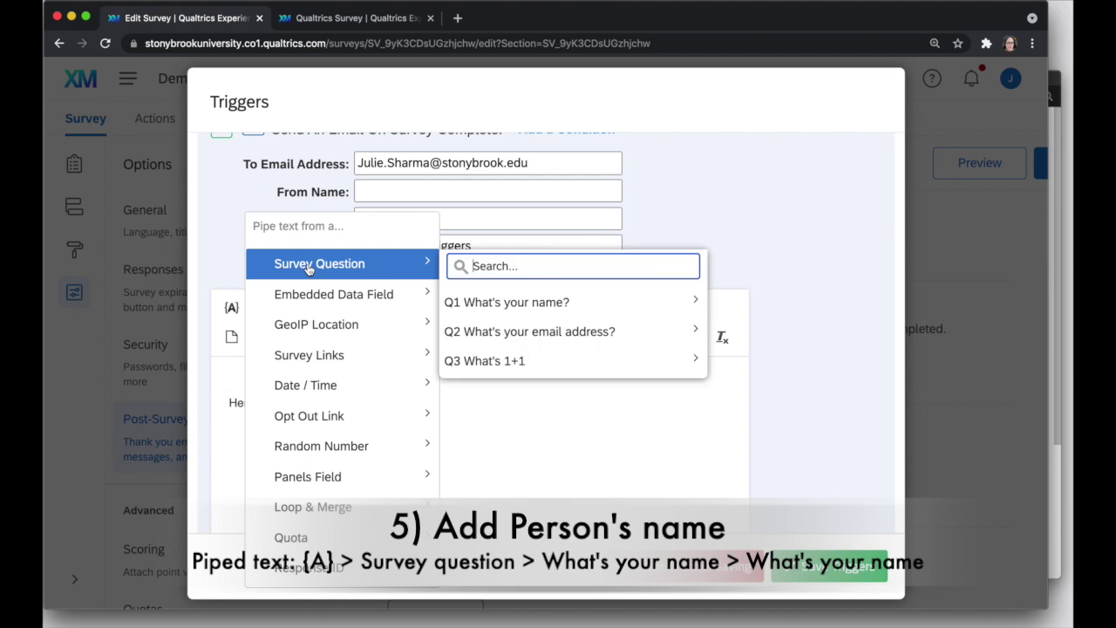
{"action": "mouse_move", "coordinate": [497, 313]}
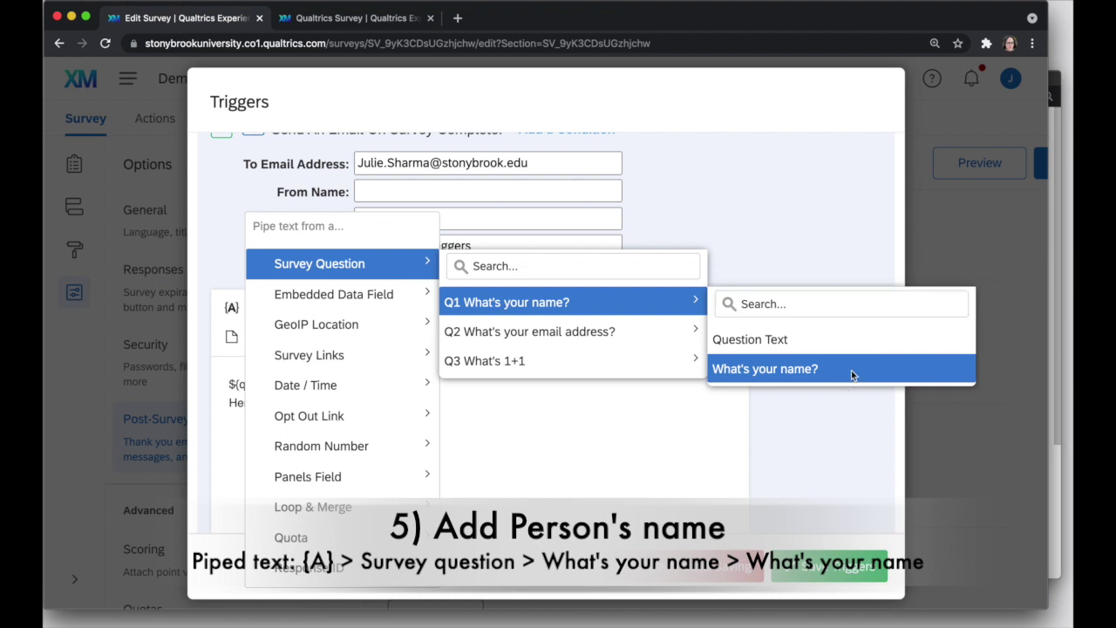
{"action": "left_click", "coordinate": [852, 373]}
{"action": "left_click_drag", "start_coordinate": [439, 384], "coordinate": [206, 381]}
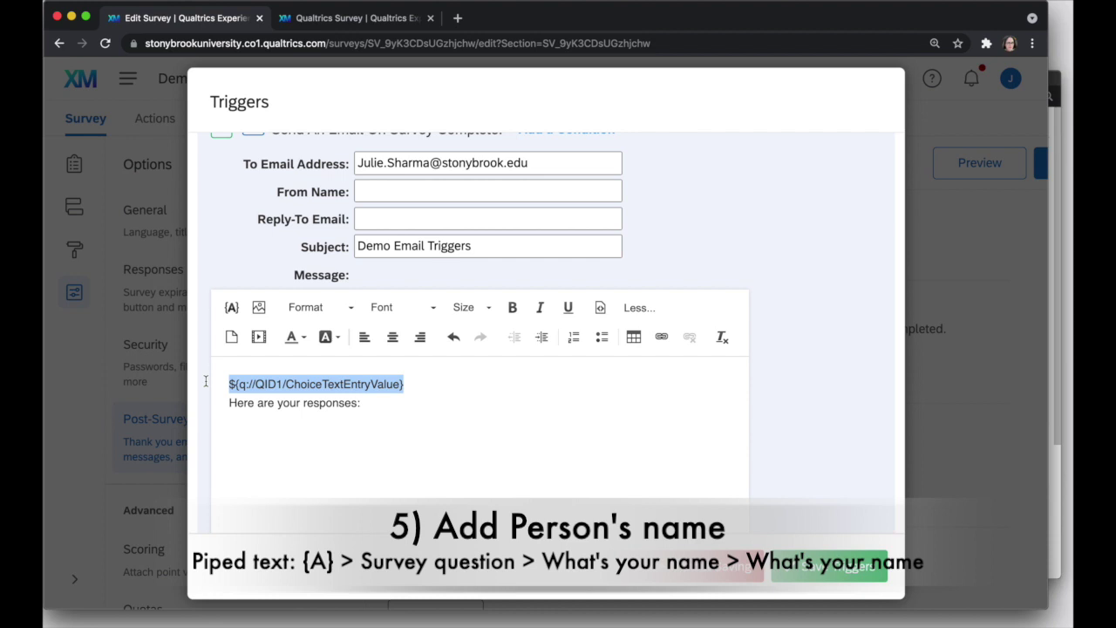
{"action": "key", "text": "Right"}
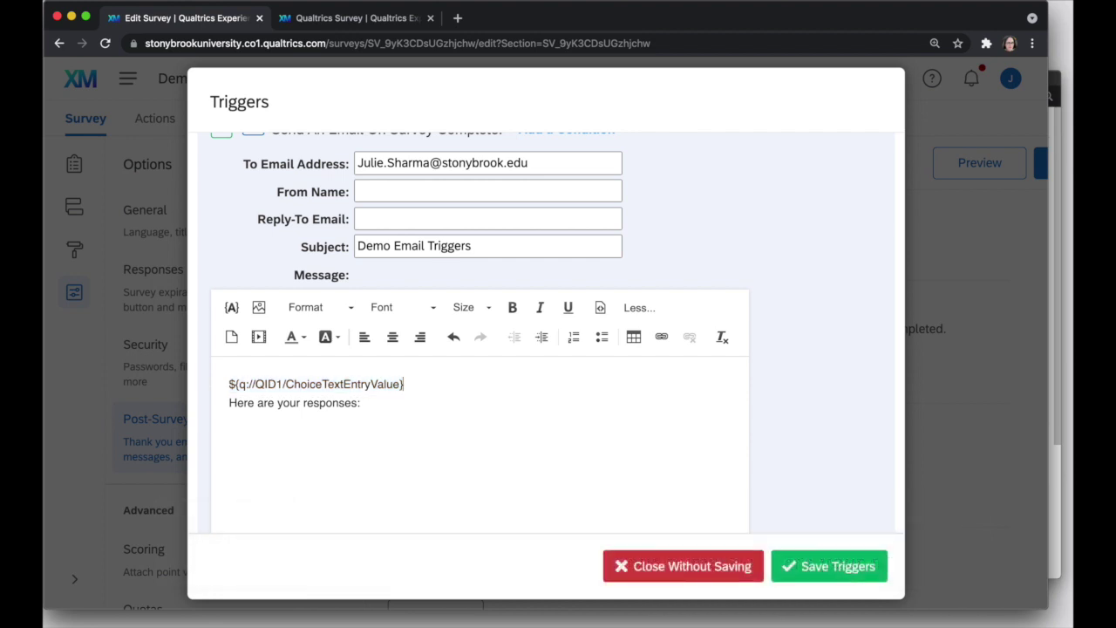
{"action": "type", "text": ","}
{"action": "key", "text": "Return"}
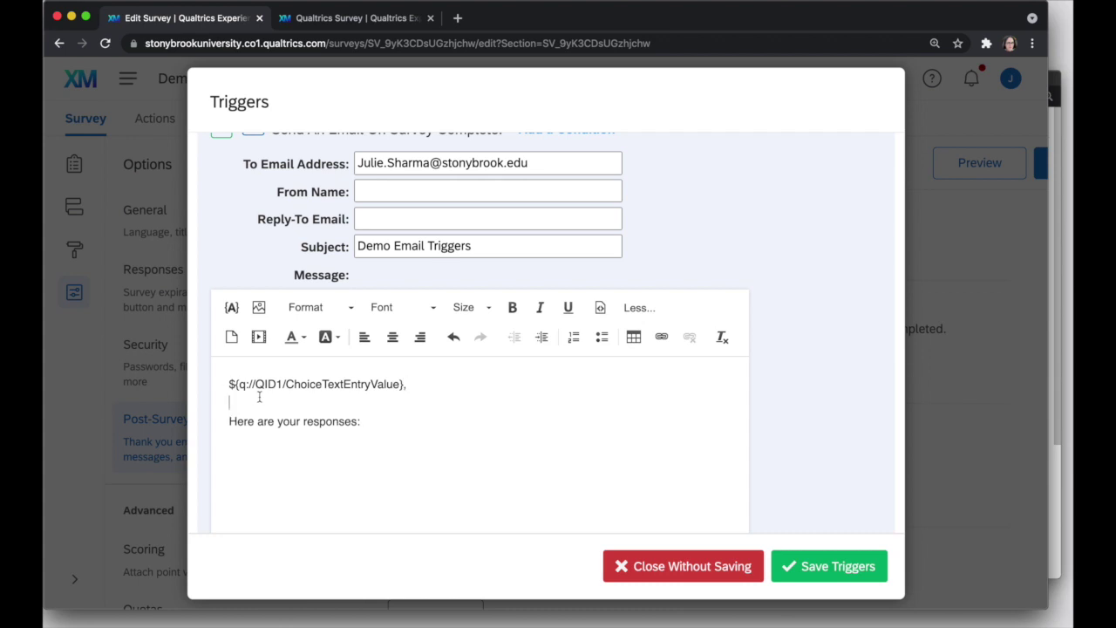
{"action": "left_click", "coordinate": [397, 429]}
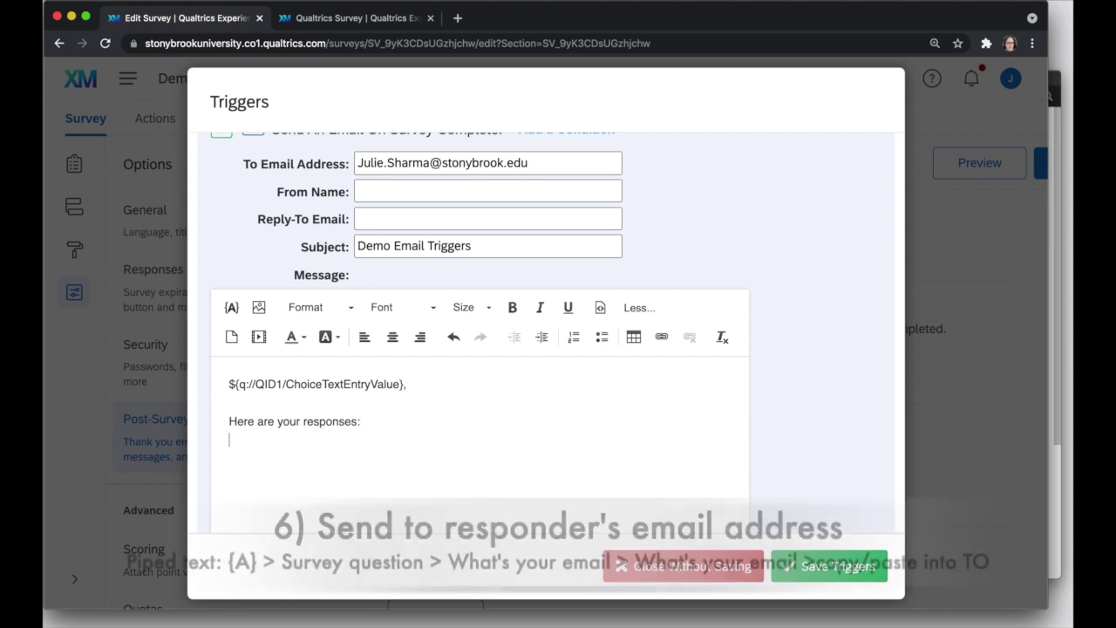
Insert Q2's piped email answer as piped text into the message body.
{"action": "left_click", "coordinate": [561, 164]}
{"action": "key", "text": "Escape"}
{"action": "left_click", "coordinate": [347, 472]}
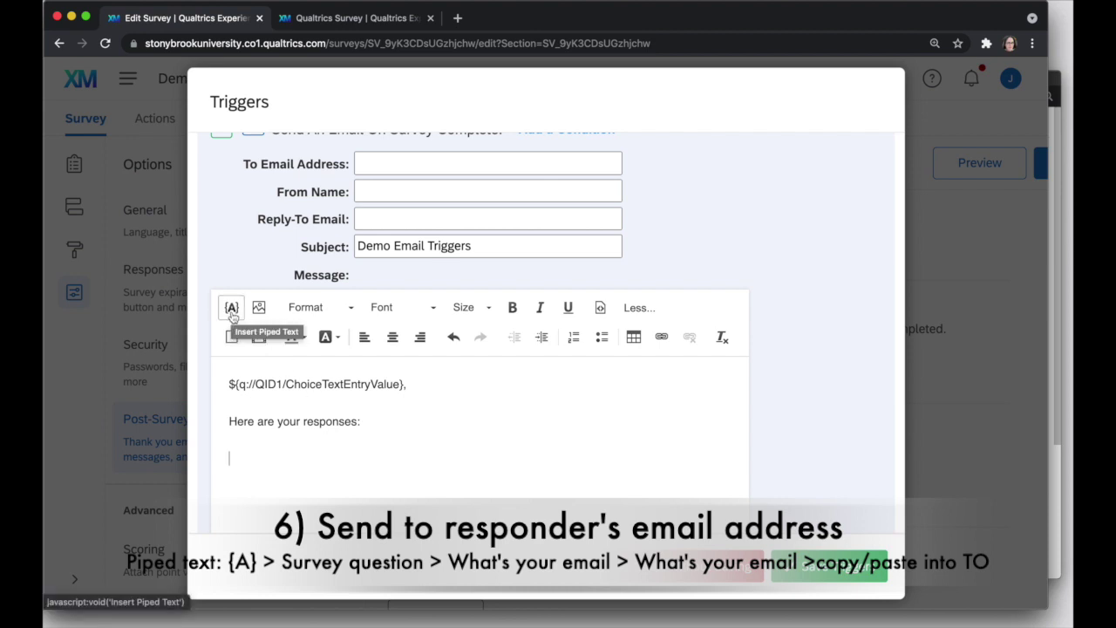
{"action": "left_click", "coordinate": [232, 311]}
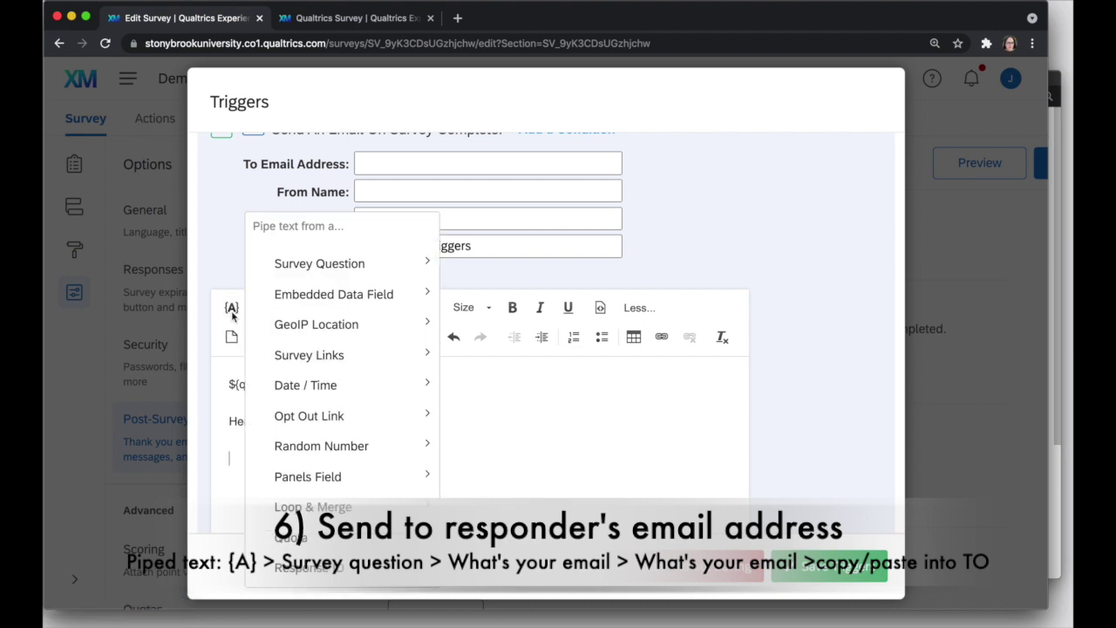
{"action": "mouse_move", "coordinate": [345, 271]}
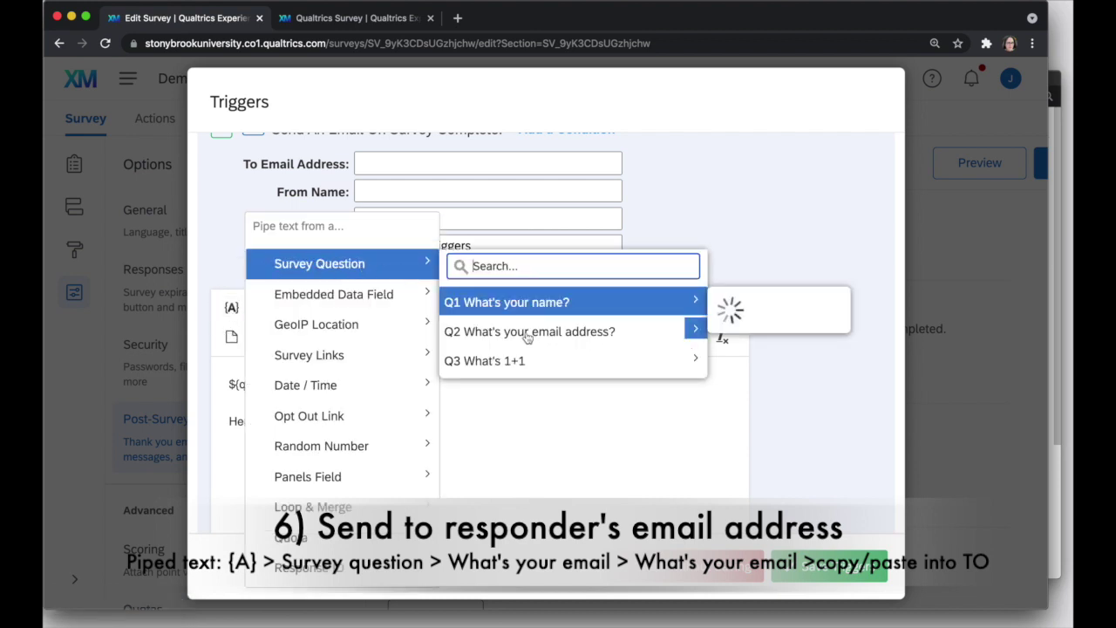
{"action": "mouse_move", "coordinate": [633, 338]}
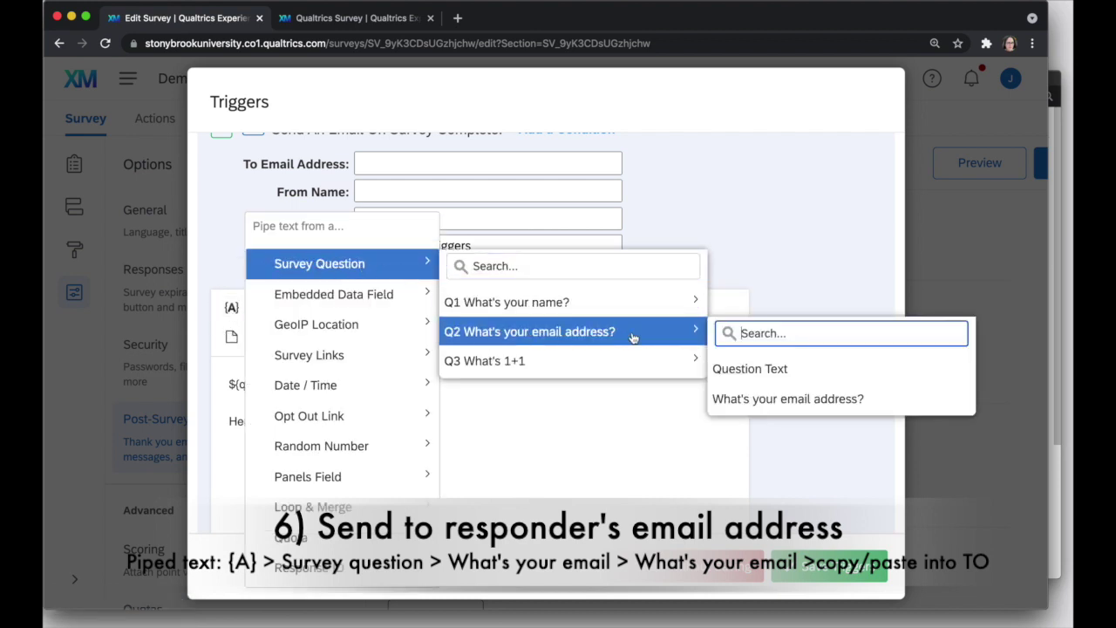
{"action": "left_click", "coordinate": [844, 399]}
{"action": "left_click_drag", "start_coordinate": [410, 461], "coordinate": [212, 454]}
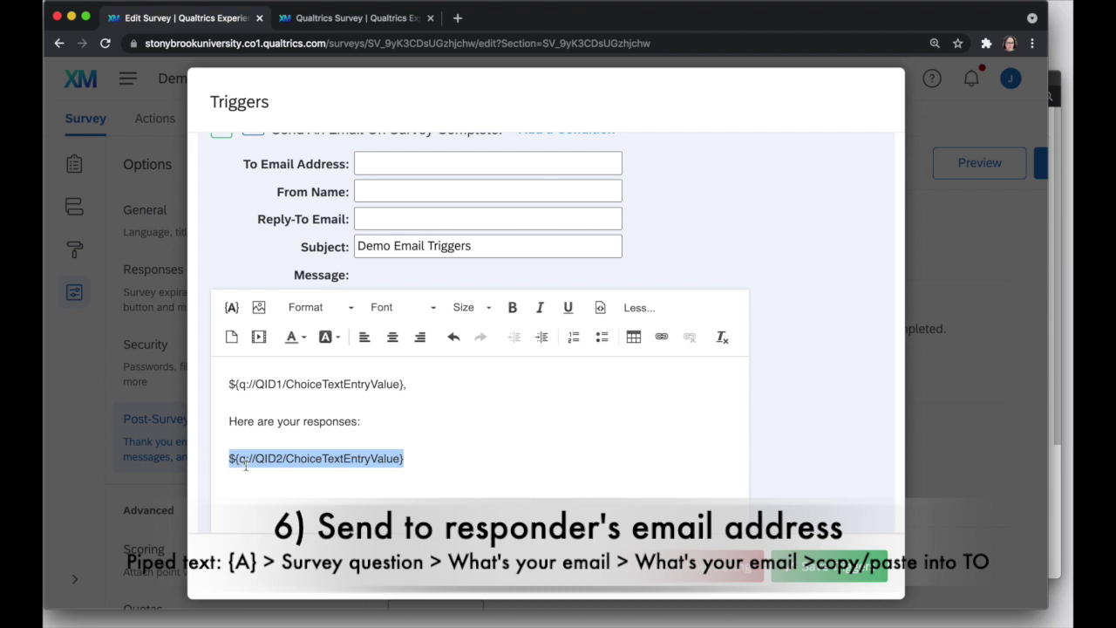
Move the piped ${q://QID2/ChoiceTextEntryValue} field into the To Email Address box.
{"action": "right_click", "coordinate": [241, 465]}
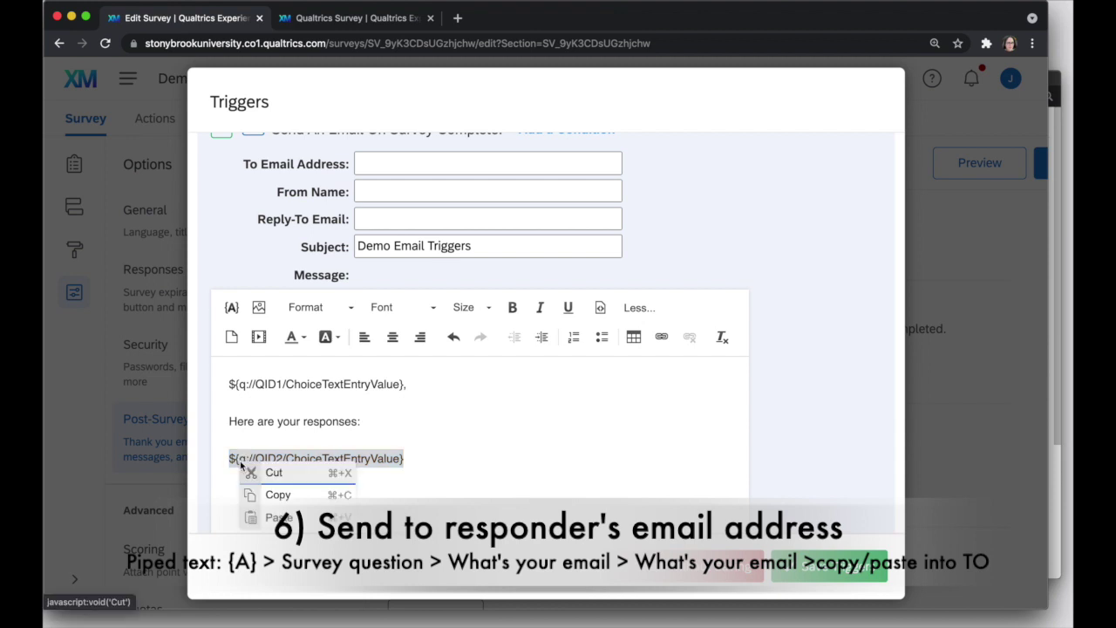
{"action": "left_click", "coordinate": [273, 473]}
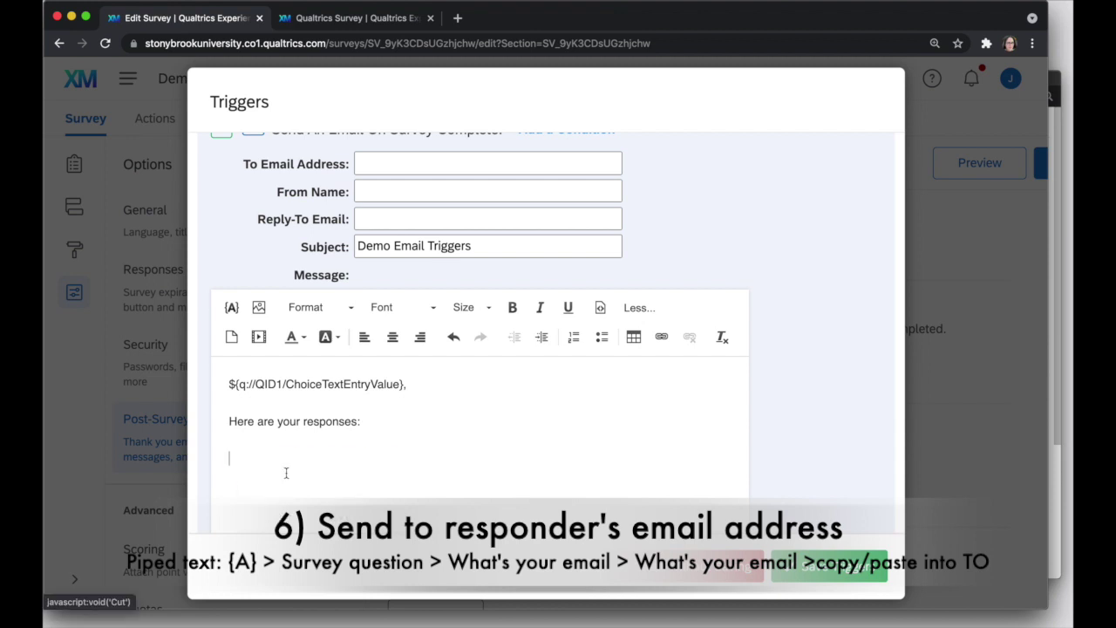
{"action": "left_click", "coordinate": [395, 163]}
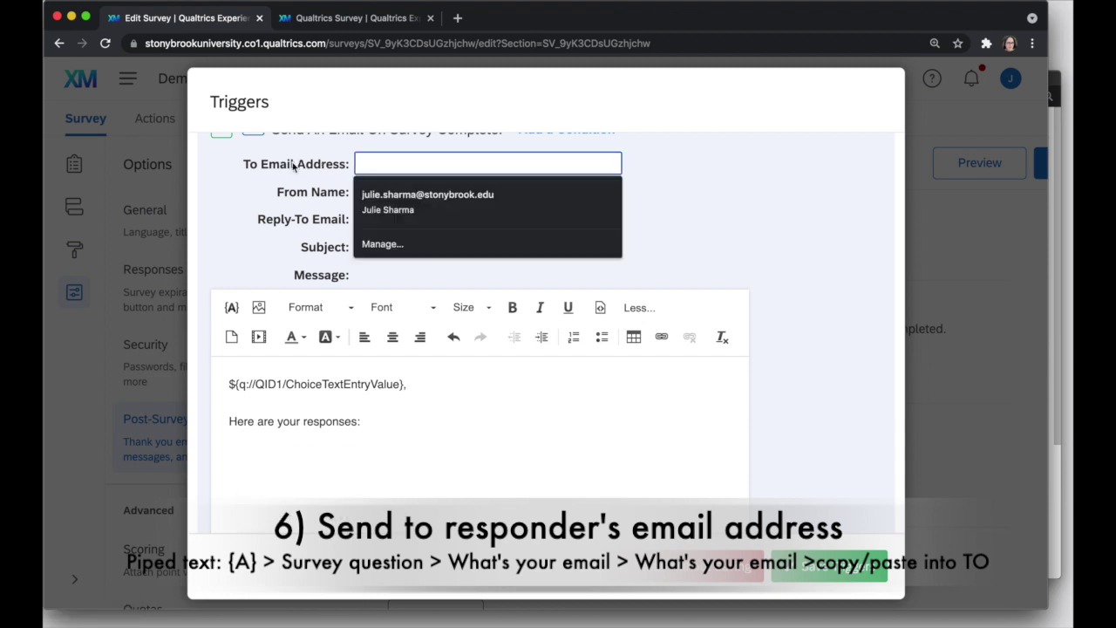
{"action": "right_click", "coordinate": [367, 162]}
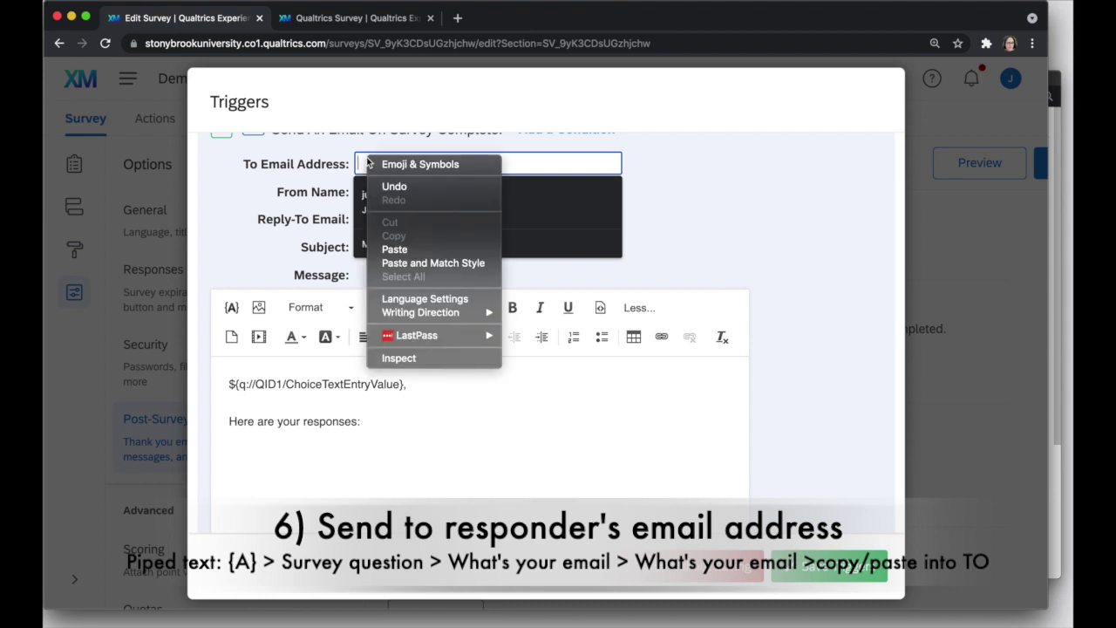
{"action": "left_click", "coordinate": [407, 249]}
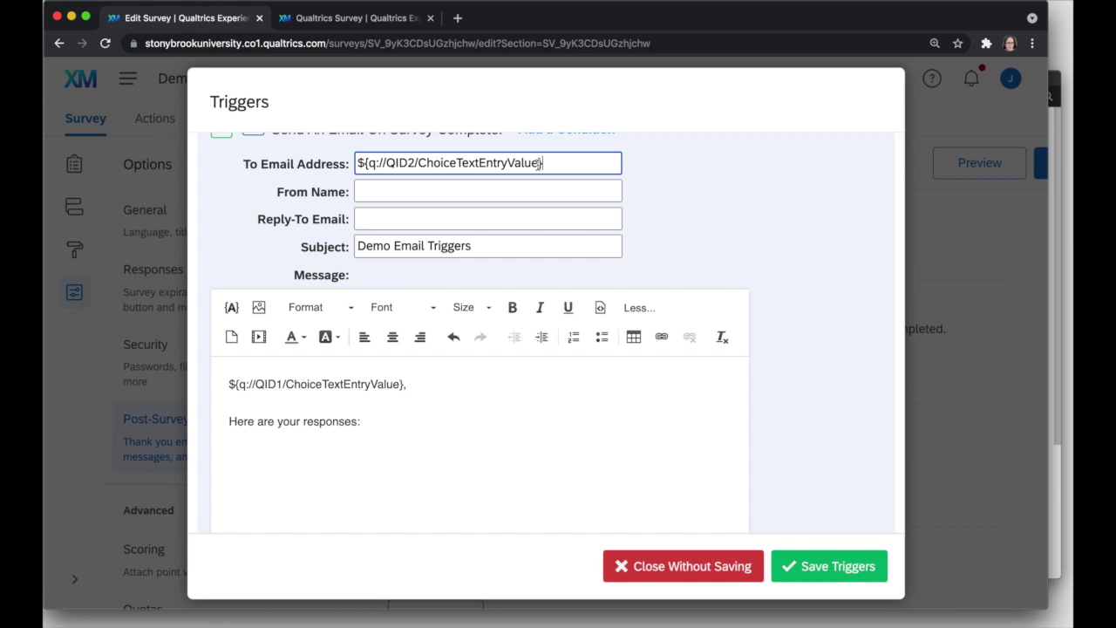
{"action": "type", "text": ","}
{"action": "key", "text": "BackSpace"}
{"action": "key", "text": "BackSpace"}
{"action": "left_click", "coordinate": [436, 190]}
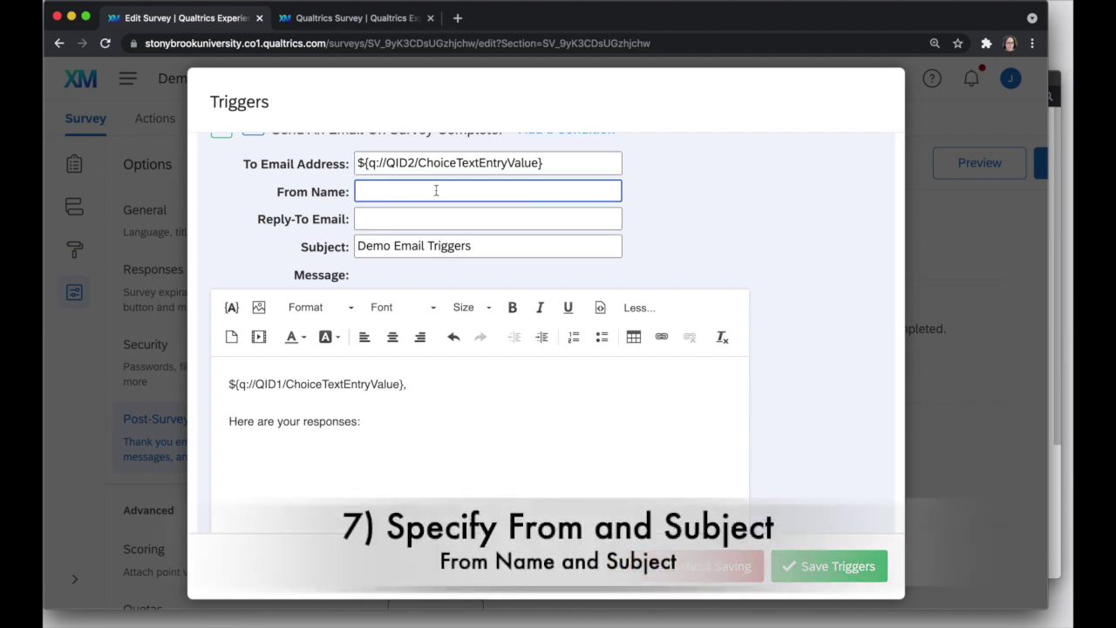
Set the email's From Name to DoIT Training.
{"action": "type", "text": "DoIT Training"}
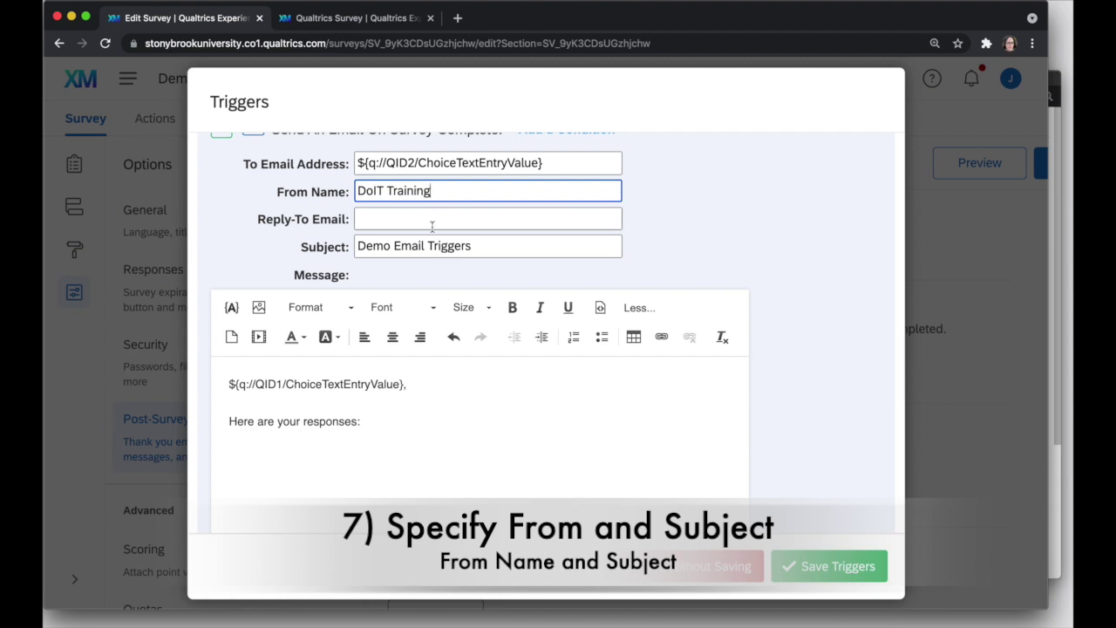
Replace the email subject with 'Your Survey Responses'.
{"action": "left_click", "coordinate": [444, 247]}
{"action": "triple_click", "coordinate": [444, 247]}
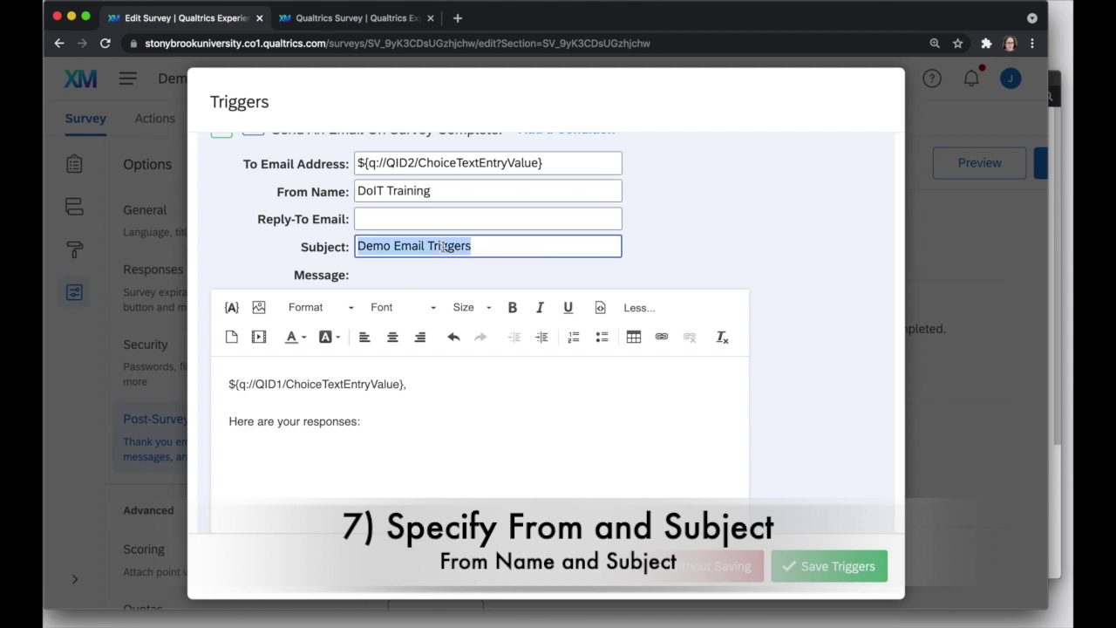
{"action": "type", "text": "YOur Survey "}
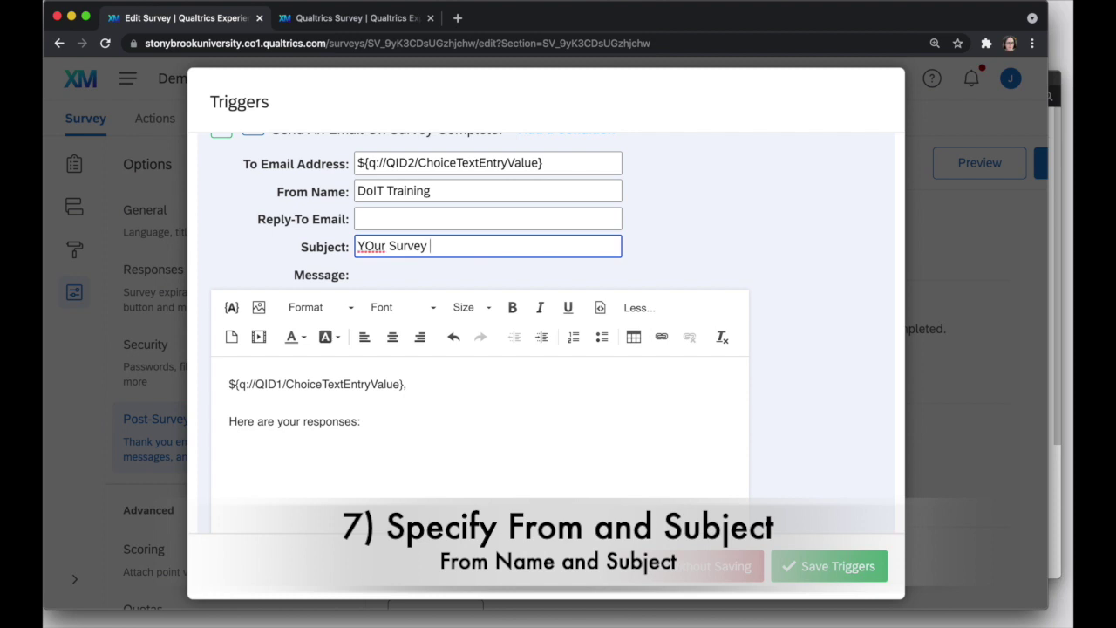
{"action": "type", "text": "Responses"}
{"action": "double_click", "coordinate": [372, 247]}
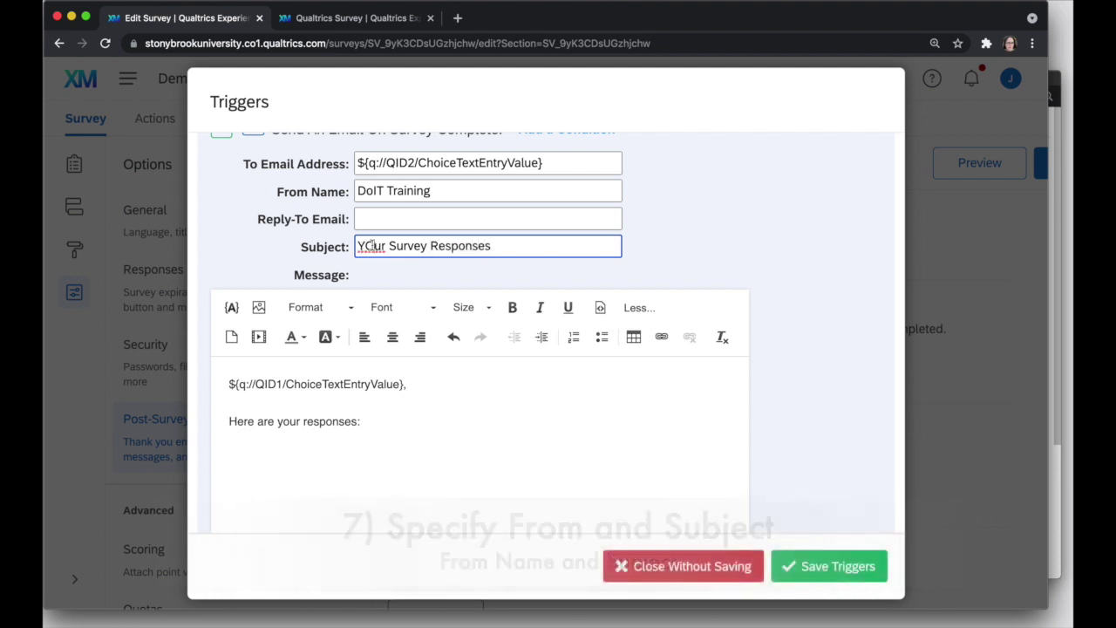
{"action": "type", "text": "Your"}
Keep the trigger email set to send immediately.
{"action": "scroll", "coordinate": [461, 443], "scroll_direction": "down", "scroll_amount": 3}
{"action": "scroll", "coordinate": [461, 443], "scroll_direction": "down", "scroll_amount": 2}
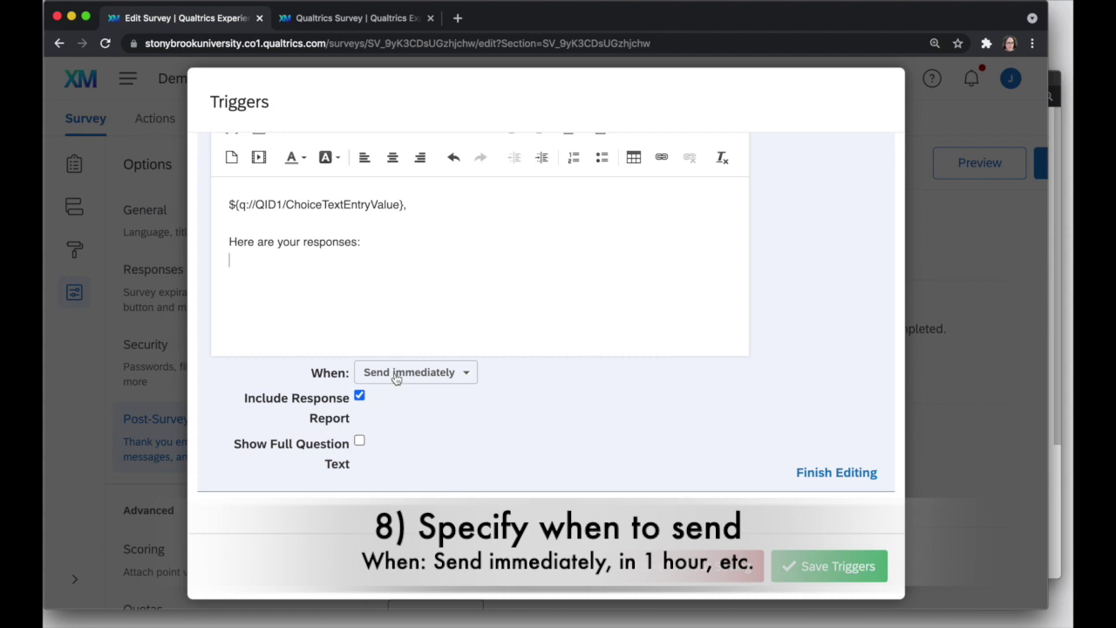
{"action": "left_click", "coordinate": [445, 377]}
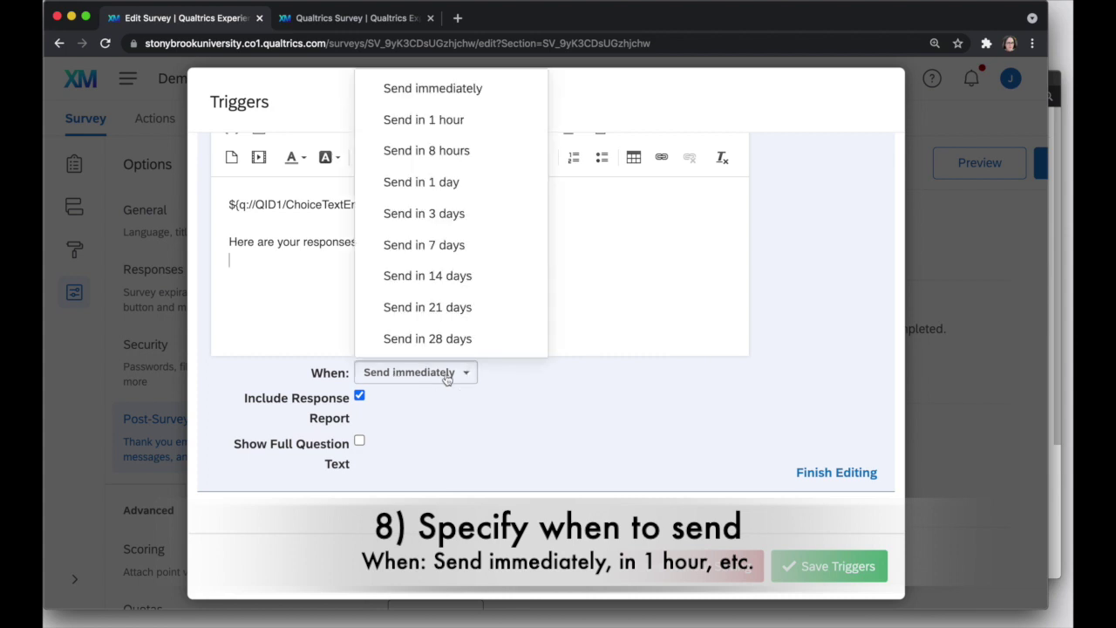
{"action": "left_click", "coordinate": [624, 386]}
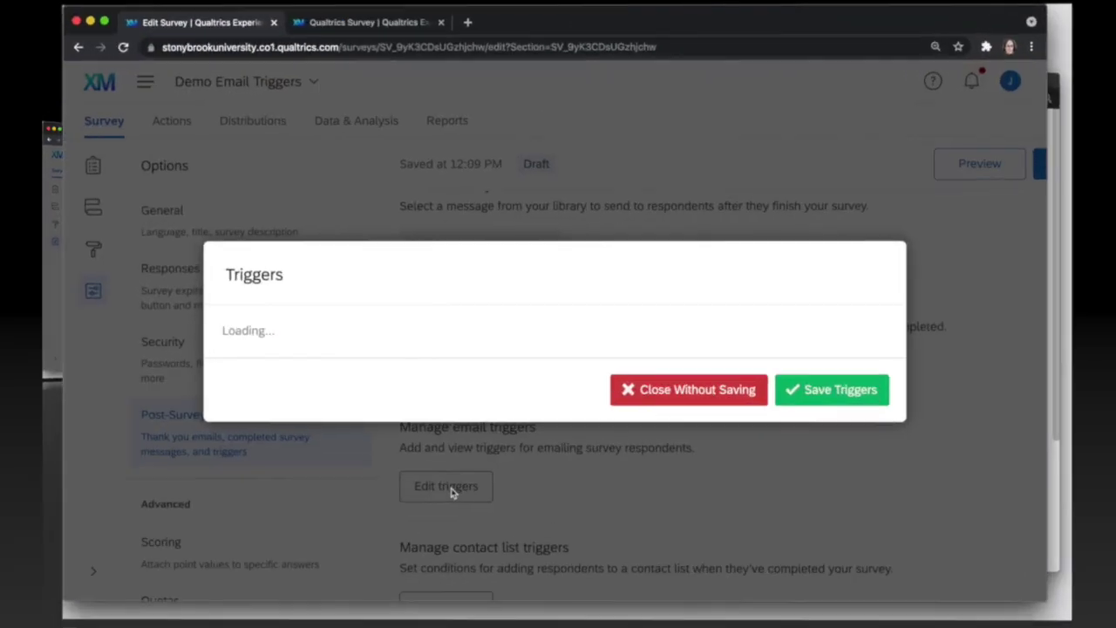
Expand the email trigger row in the Triggers dialog to edit its email settings.
{"action": "left_click", "coordinate": [739, 323]}
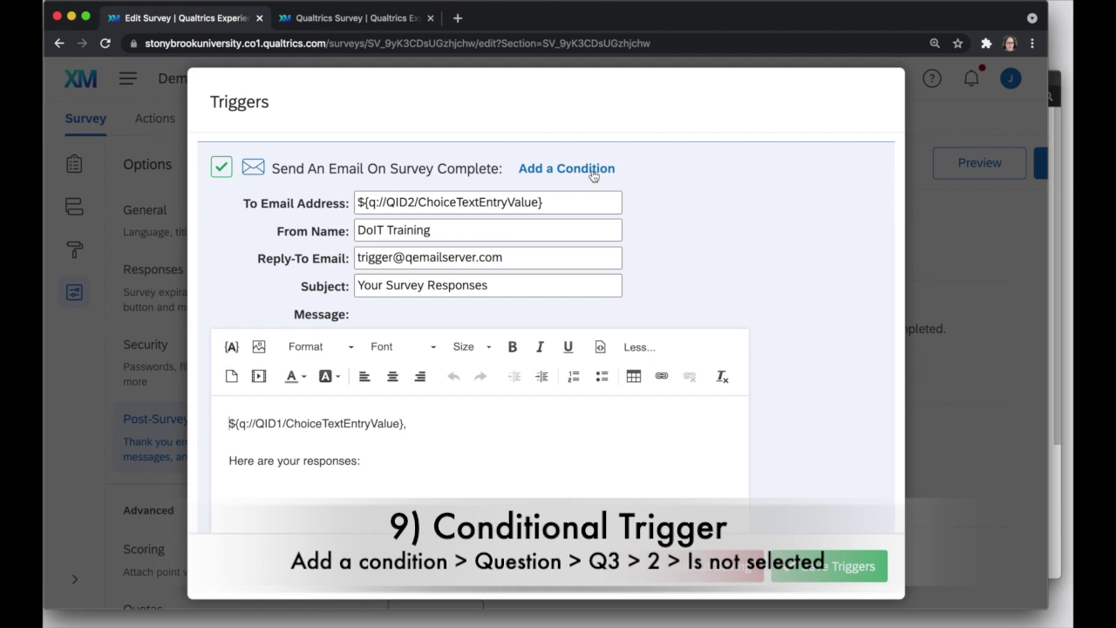
Add a condition: Question Q3 What's 1+1, answer 2, Is Not Selected.
{"action": "left_click", "coordinate": [593, 171]}
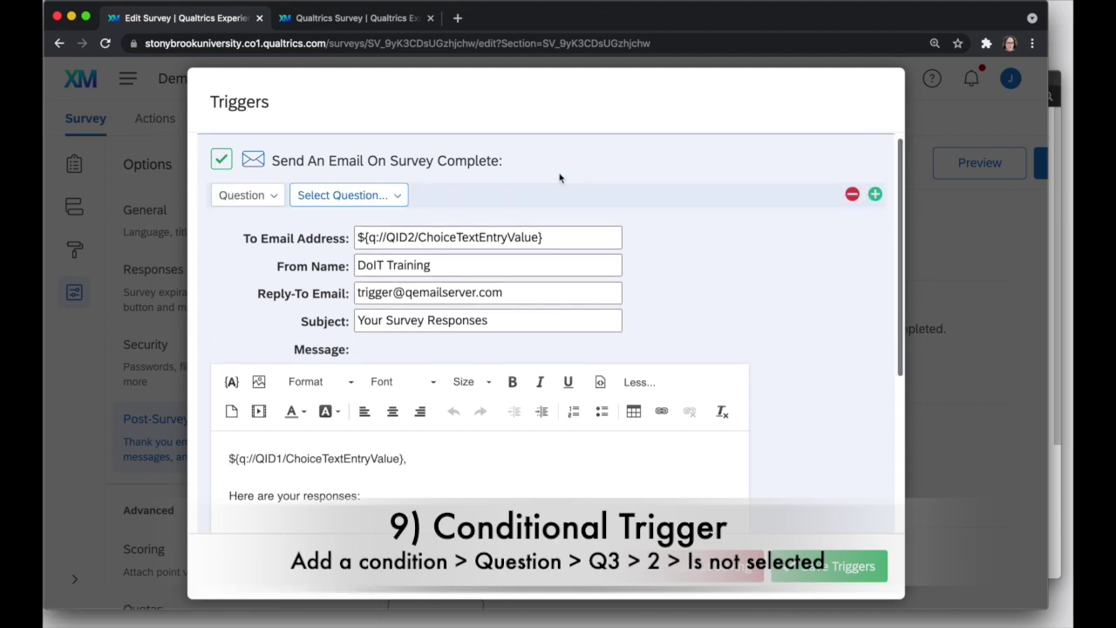
{"action": "left_click", "coordinate": [274, 197]}
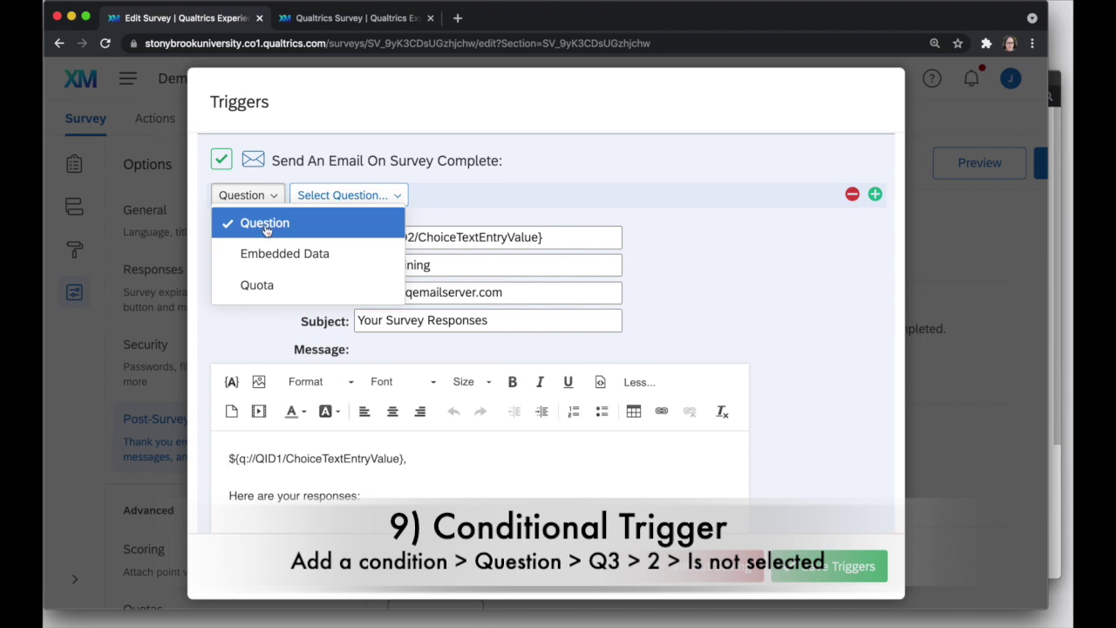
{"action": "left_click", "coordinate": [266, 225]}
{"action": "left_click", "coordinate": [395, 199]}
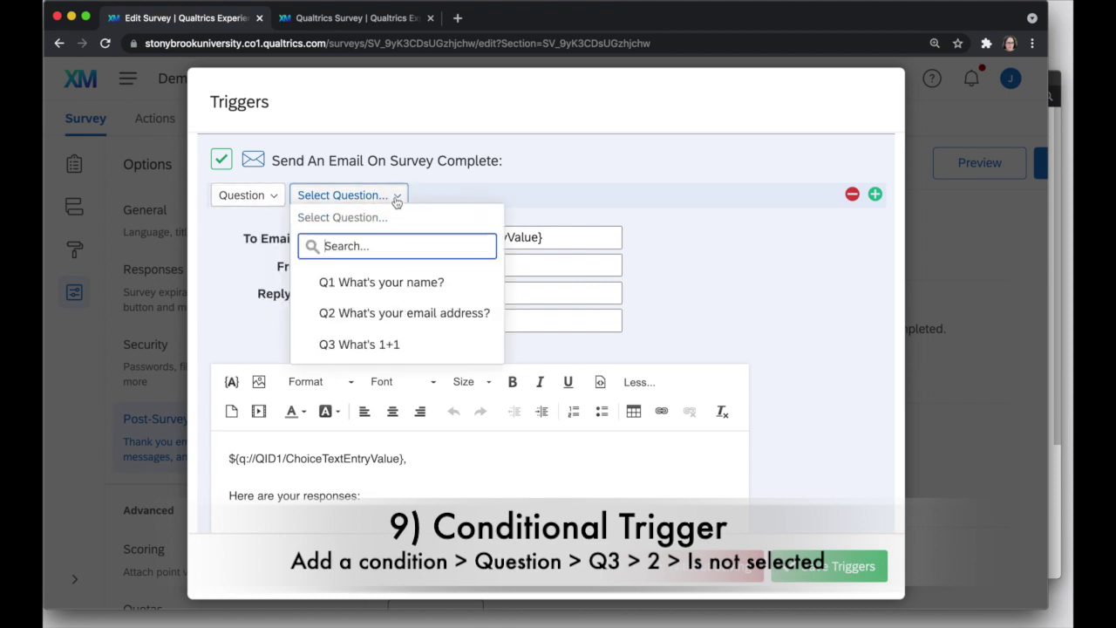
{"action": "left_click", "coordinate": [421, 347]}
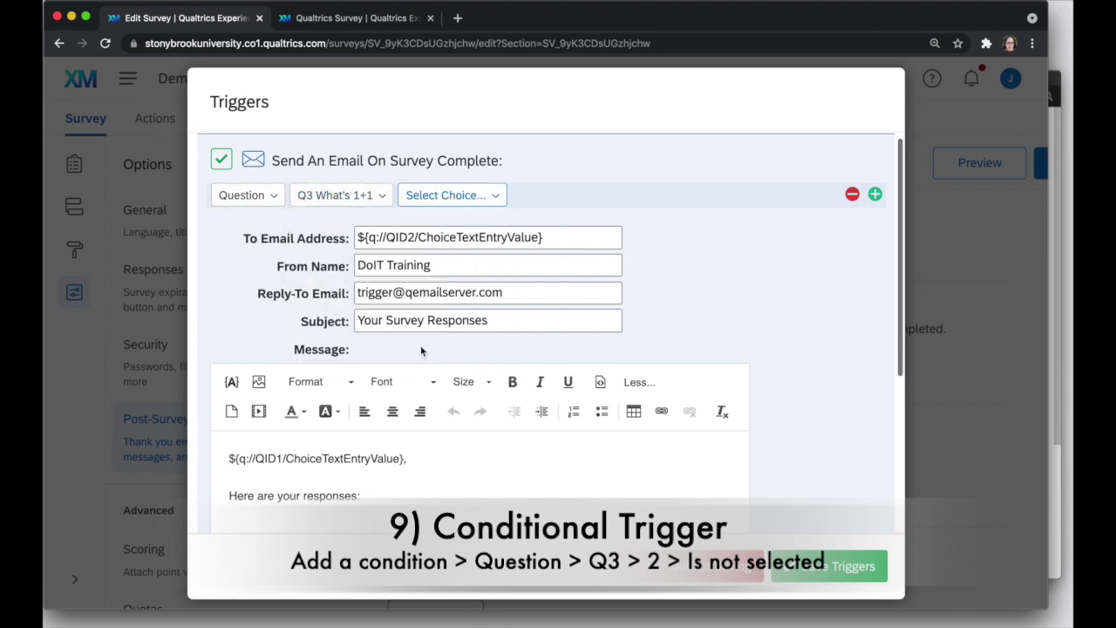
{"action": "left_click", "coordinate": [495, 197]}
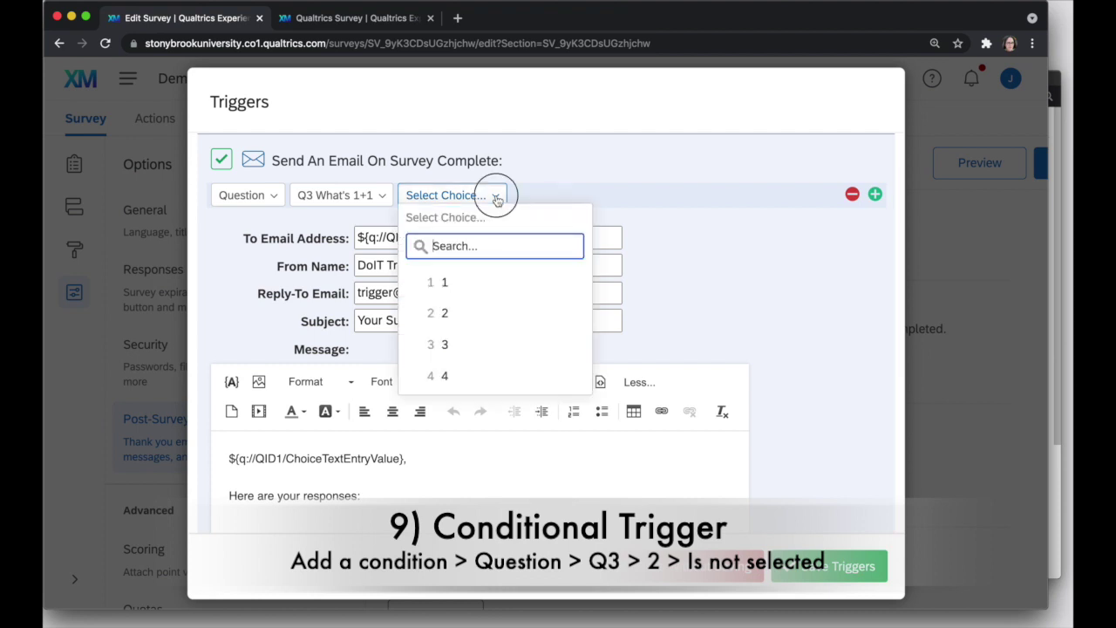
{"action": "left_click", "coordinate": [467, 311]}
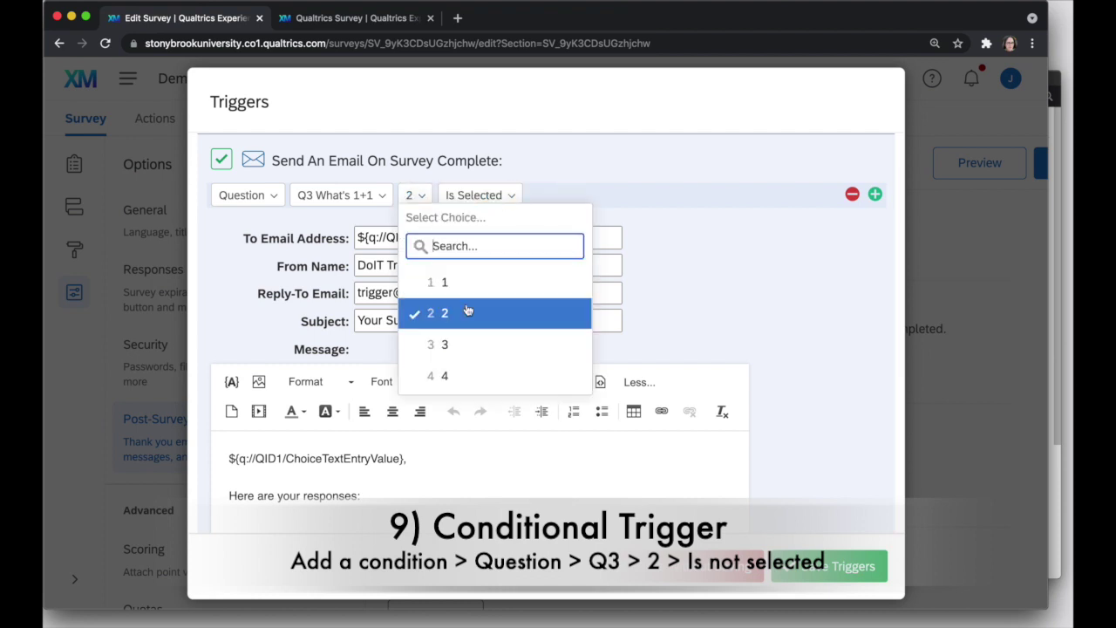
{"action": "left_click", "coordinate": [511, 196]}
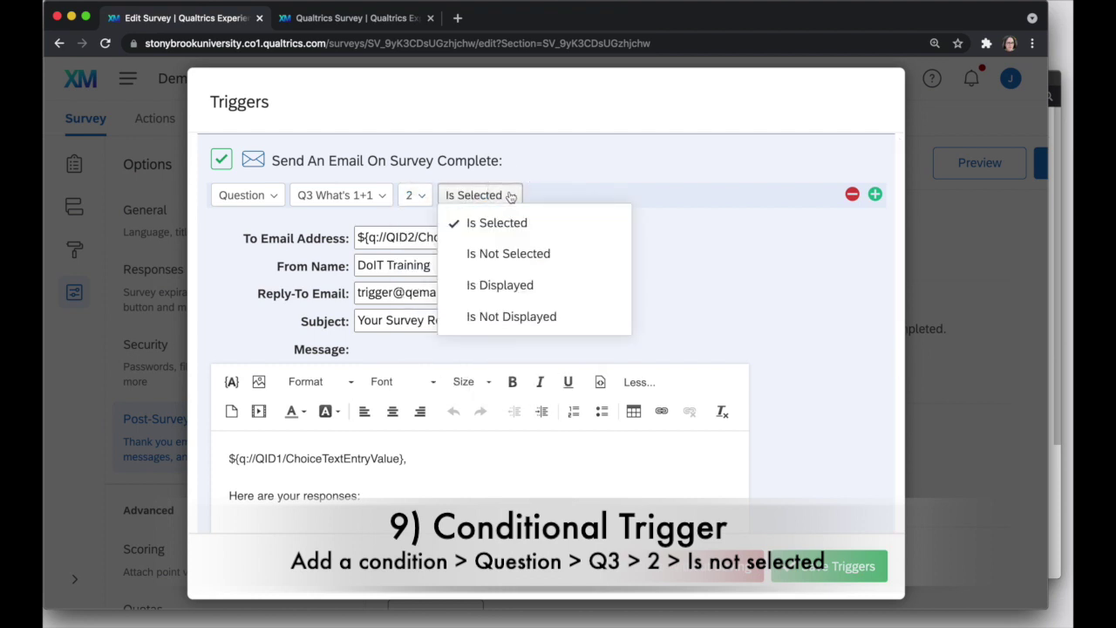
{"action": "left_click", "coordinate": [567, 255]}
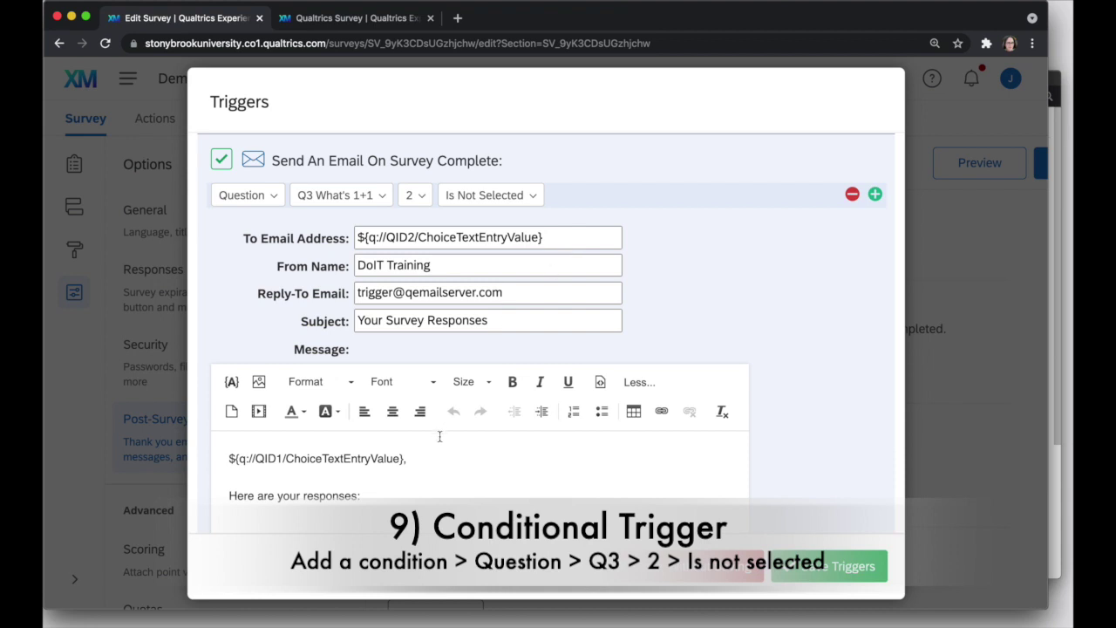
Add a new line 'Please review chapter' to the trigger email message.
{"action": "left_click", "coordinate": [428, 481]}
{"action": "left_click", "coordinate": [416, 493]}
{"action": "key", "text": "Return"}
{"action": "type", "text": "Ple"}
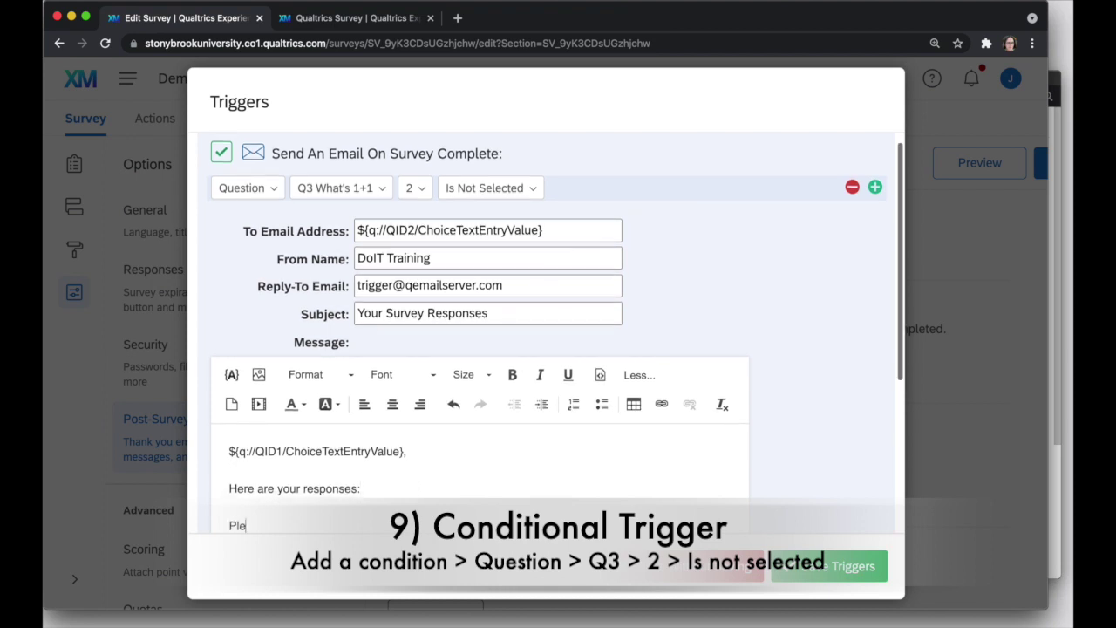
{"action": "type", "text": "ase review chapter ...."}
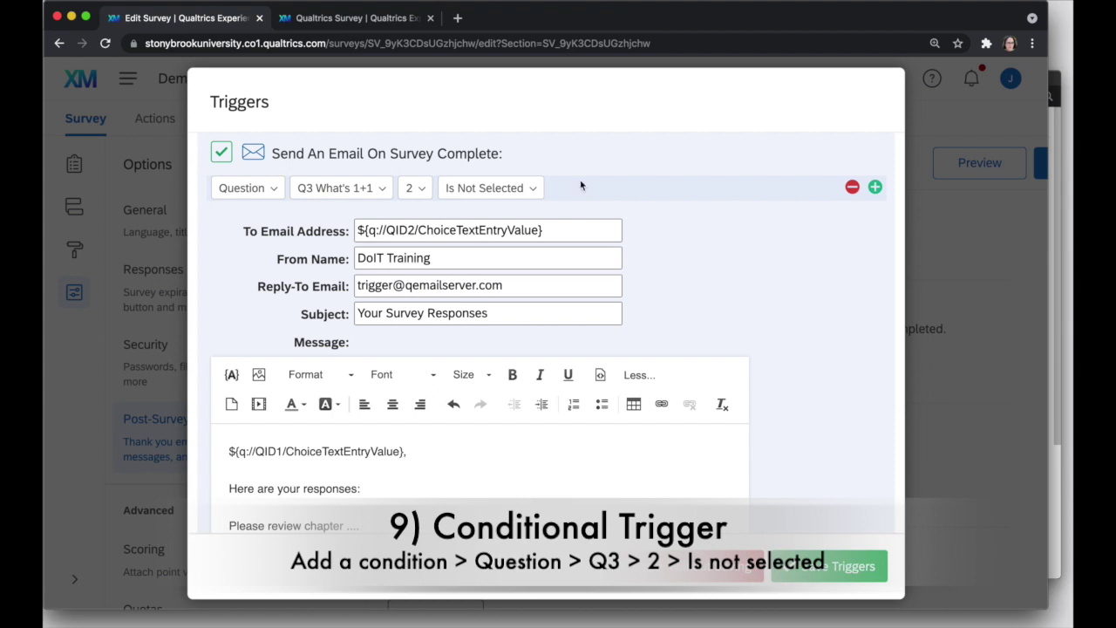
Switch the condition to Is Selected and back to Is Not Selected.
{"action": "left_click", "coordinate": [529, 189]}
{"action": "left_click", "coordinate": [506, 215]}
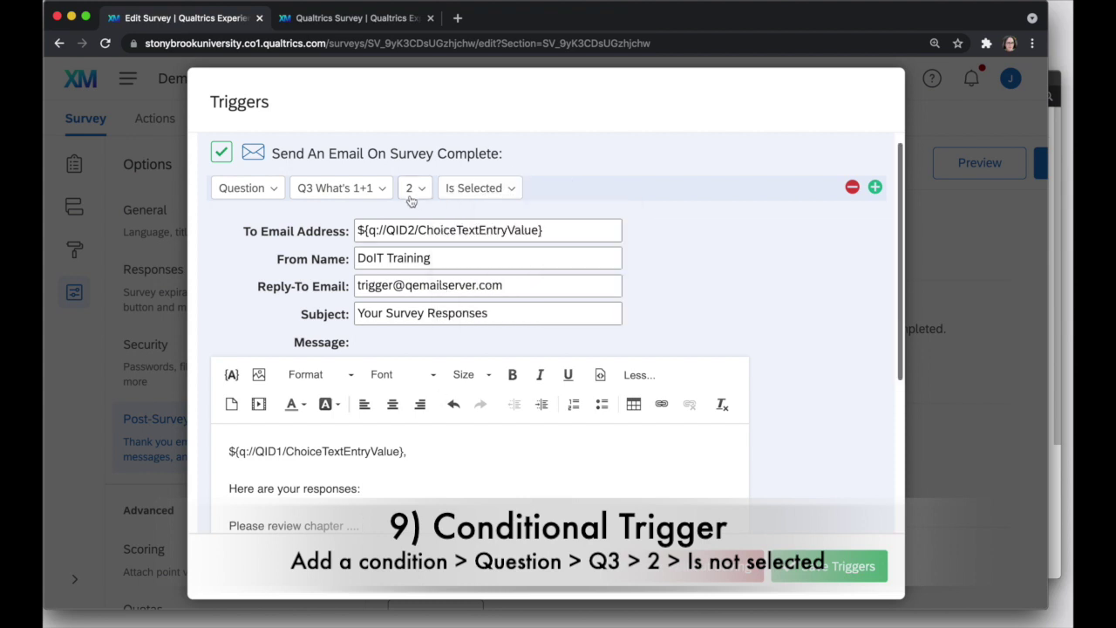
{"action": "left_click", "coordinate": [508, 189]}
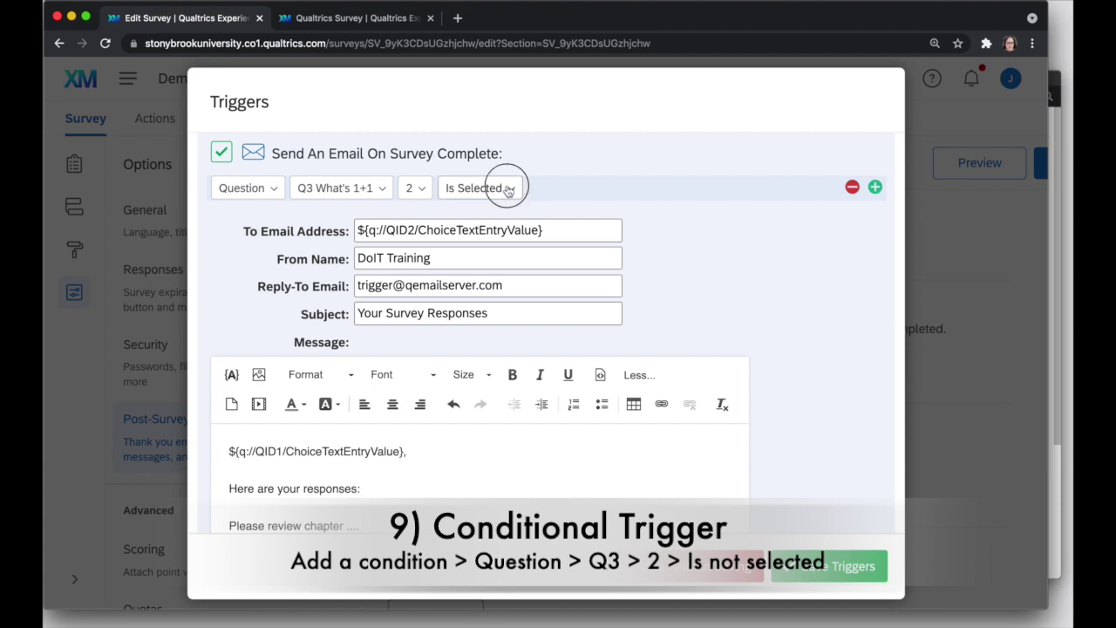
{"action": "left_click", "coordinate": [511, 246]}
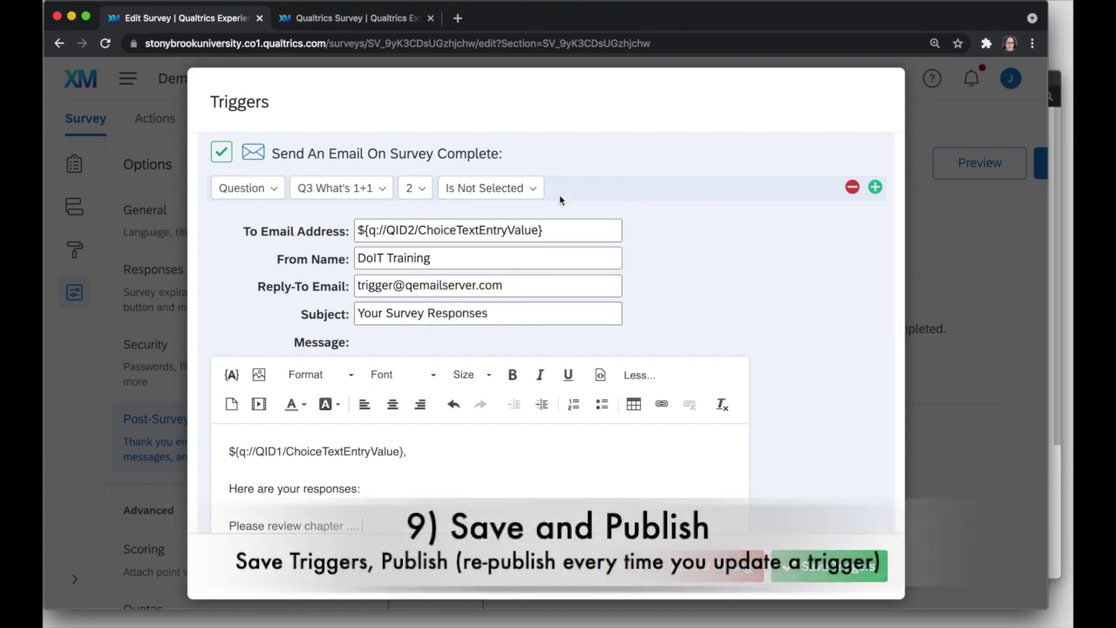
{"action": "left_click", "coordinate": [853, 188]}
{"action": "triple_click", "coordinate": [397, 487]}
{"action": "key", "text": "BackSpace"}
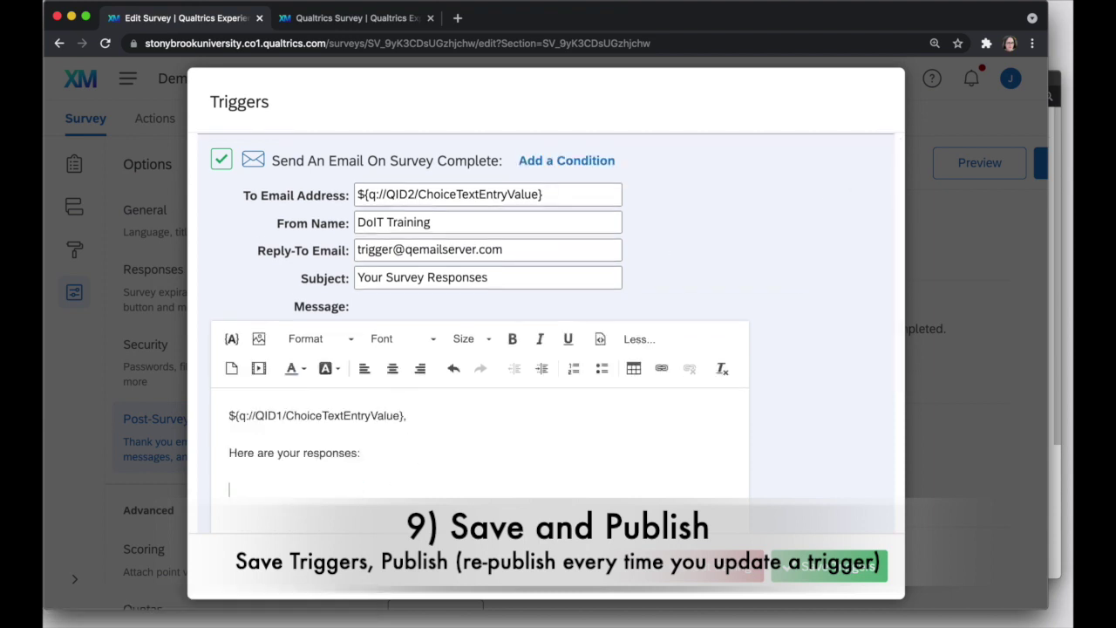
{"action": "scroll", "coordinate": [478, 441], "scroll_direction": "down", "scroll_amount": 5}
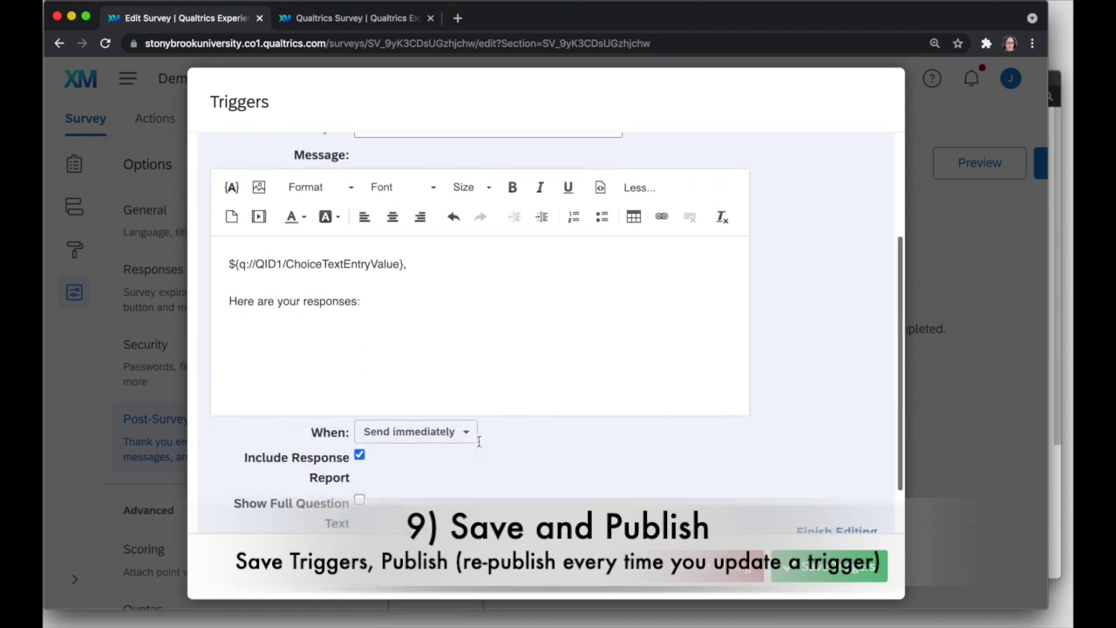
{"action": "scroll", "coordinate": [479, 441], "scroll_direction": "up", "scroll_amount": 3}
{"action": "scroll", "coordinate": [479, 441], "scroll_direction": "up", "scroll_amount": 2}
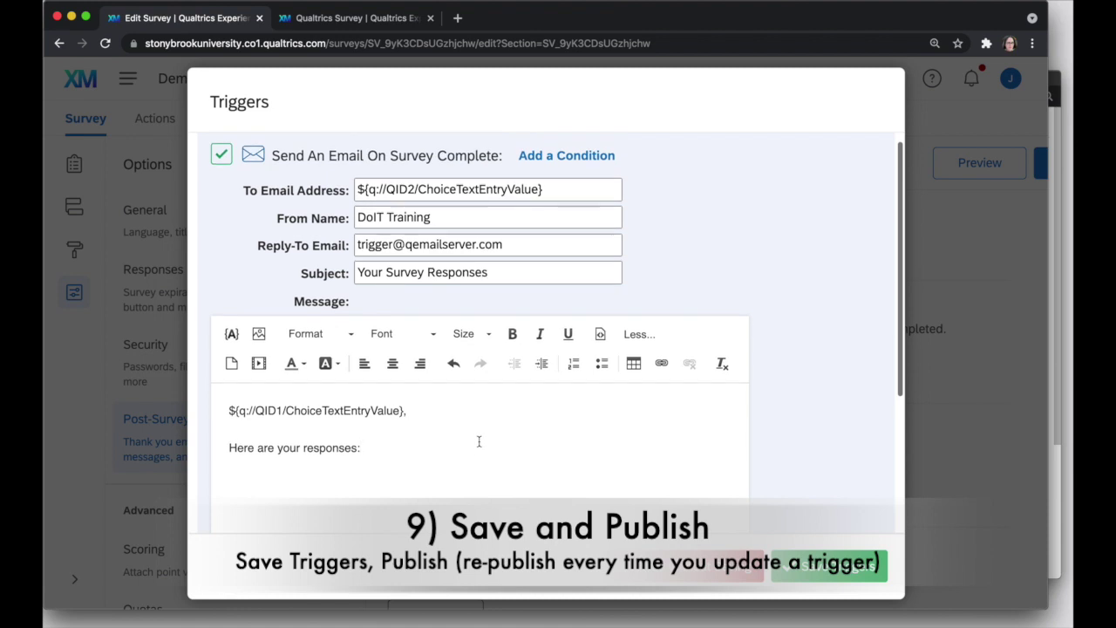
{"action": "left_click", "coordinate": [560, 188]}
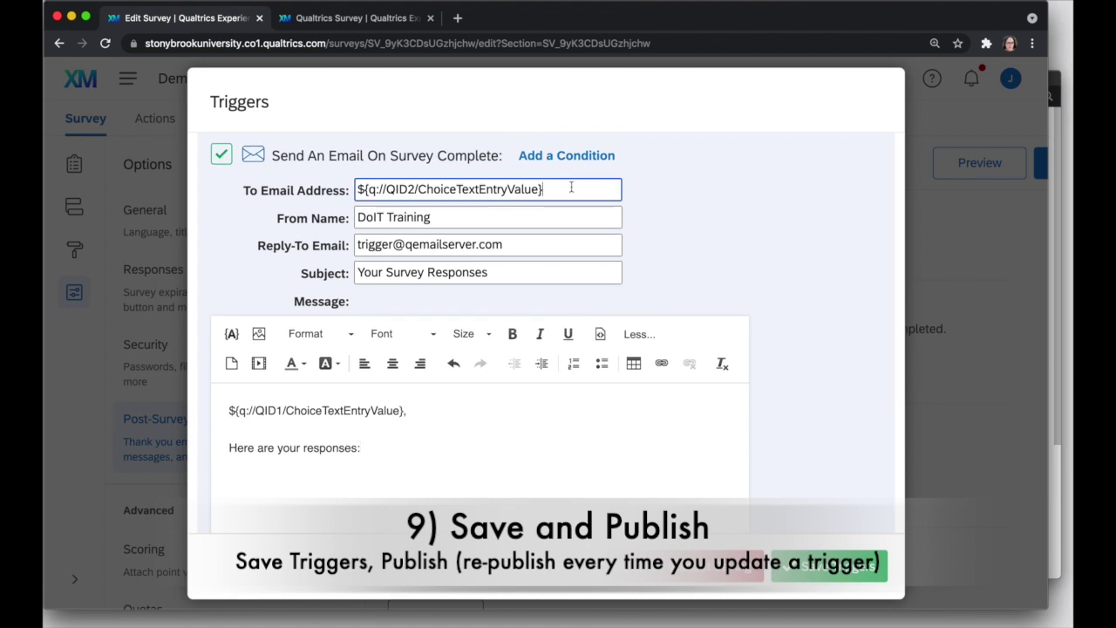
{"action": "left_click", "coordinate": [485, 217]}
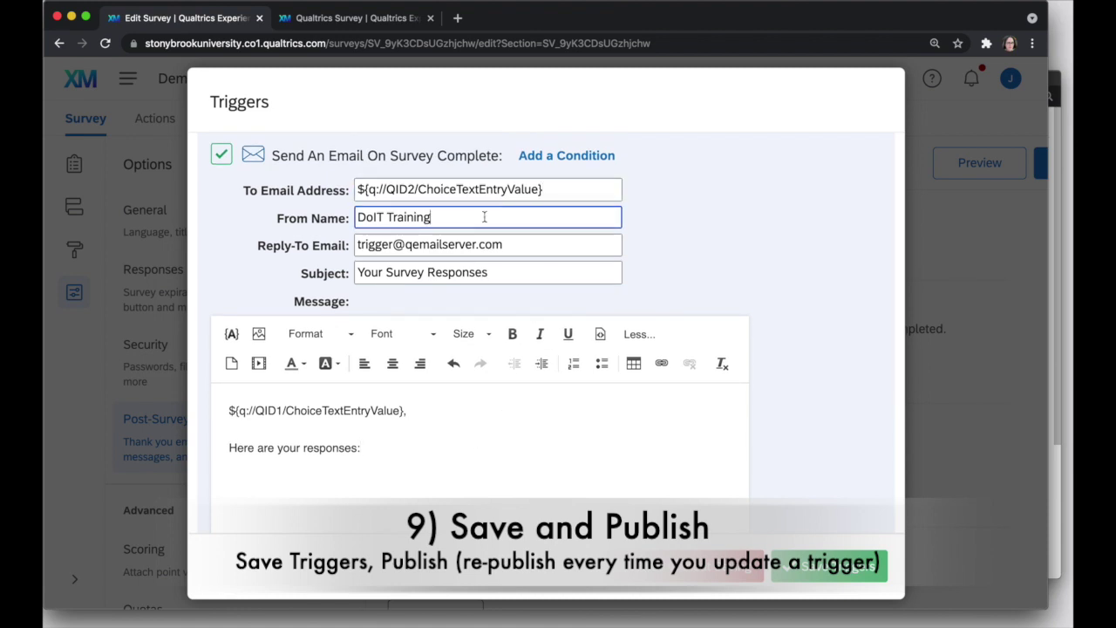
{"action": "left_click", "coordinate": [512, 275]}
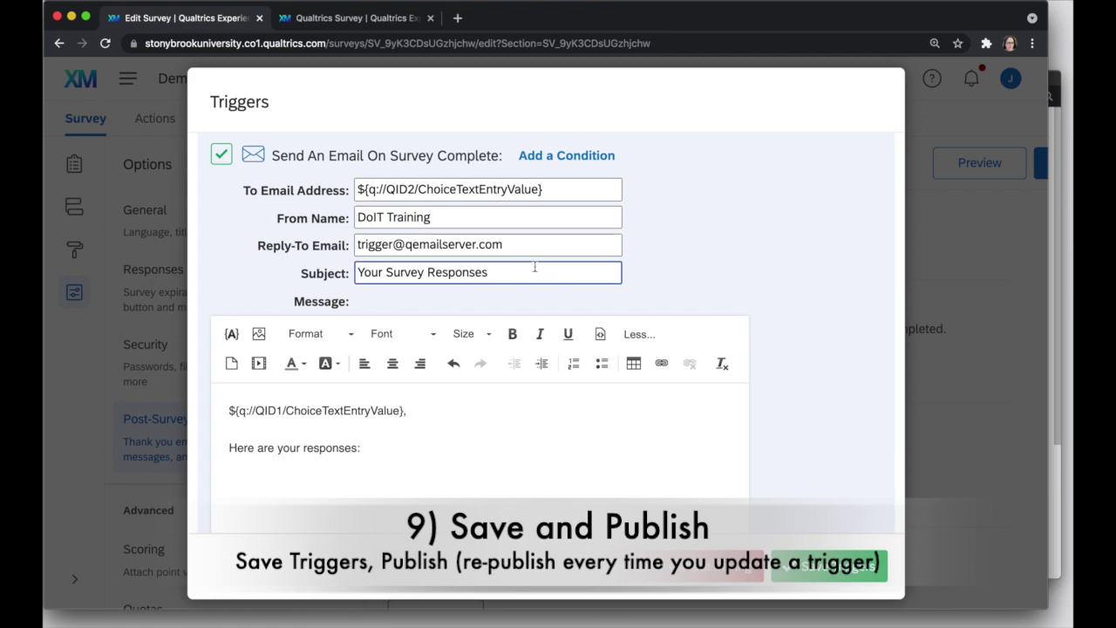
{"action": "scroll", "coordinate": [486, 300], "scroll_direction": "down", "scroll_amount": 5}
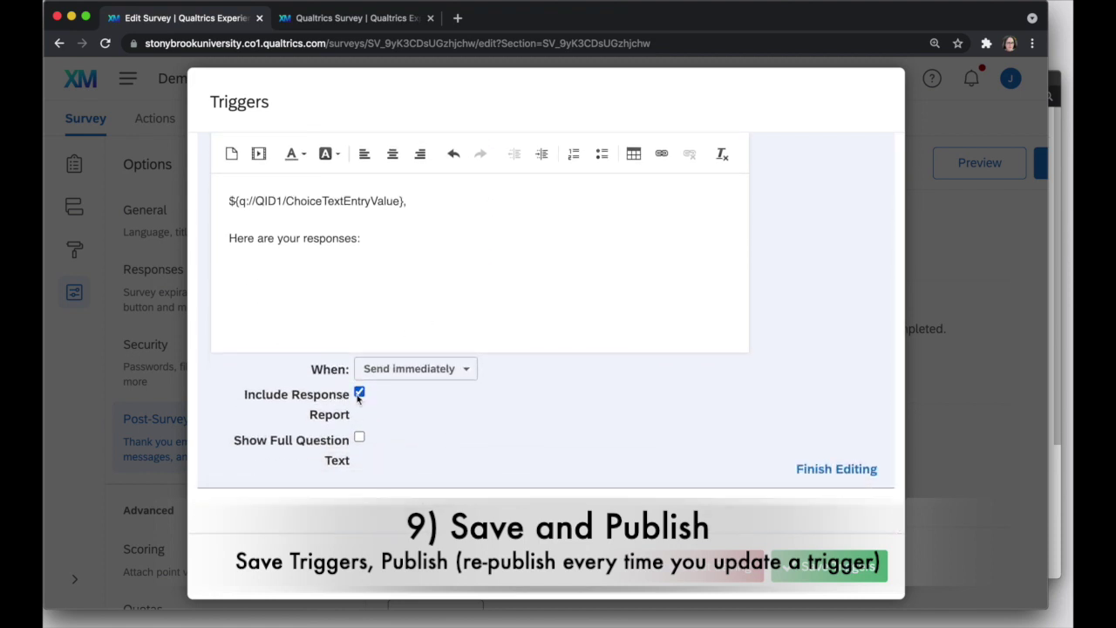
Save the triggers, publish with note 'Version 1 with email trigger to all', and dismiss the confirmation.
{"action": "left_click", "coordinate": [828, 565]}
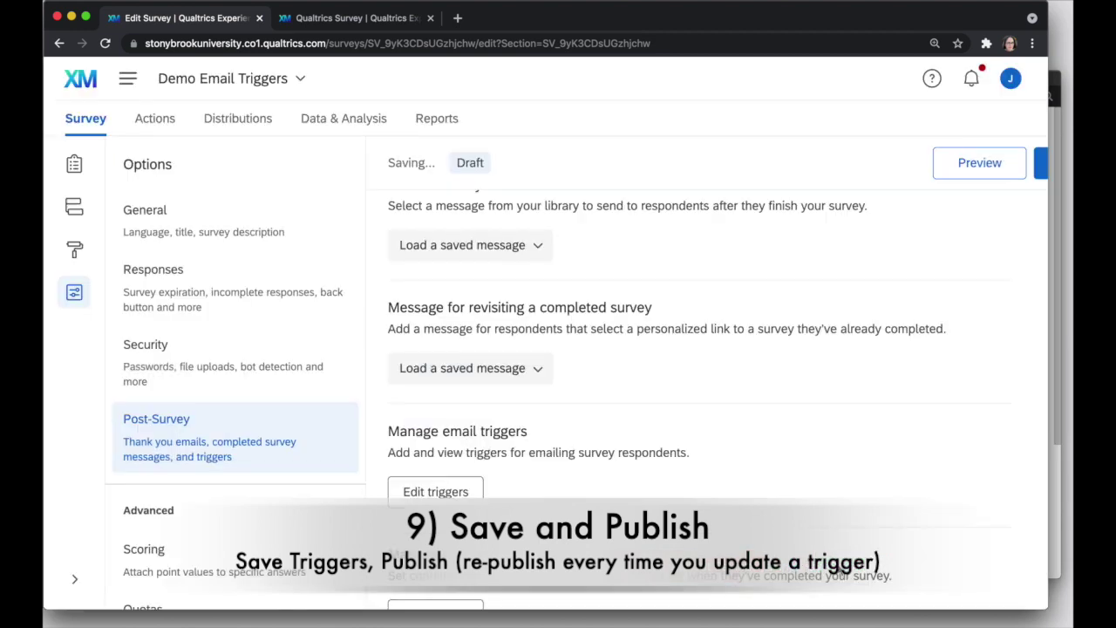
{"action": "mouse_move", "coordinate": [447, 165]}
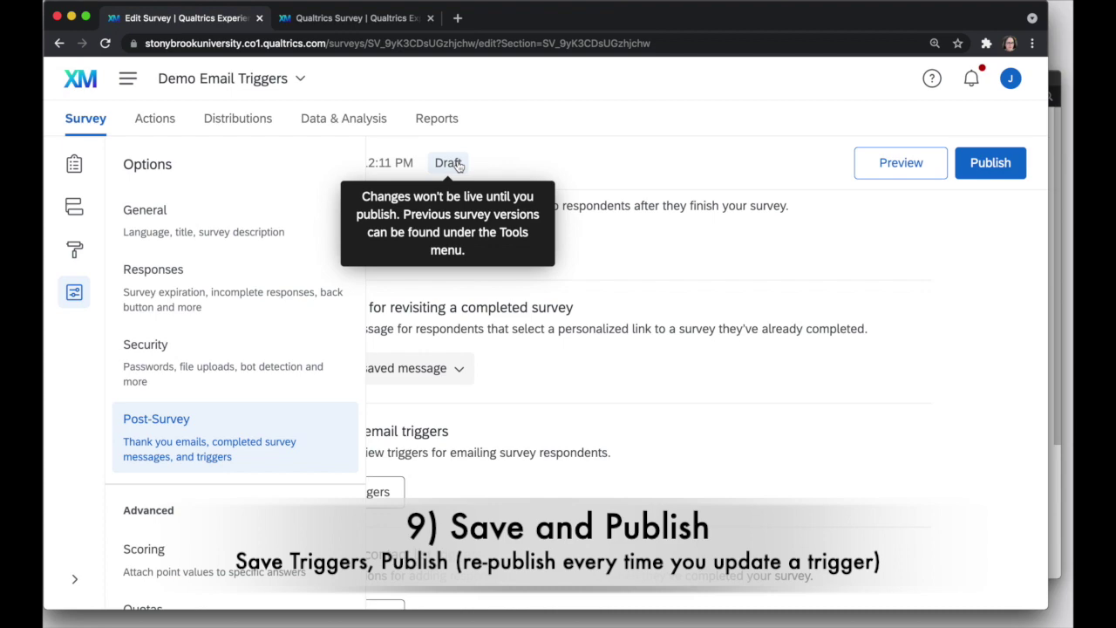
{"action": "left_click", "coordinate": [990, 163]}
{"action": "left_click", "coordinate": [419, 344]}
{"action": "type", "text": "Ver"}
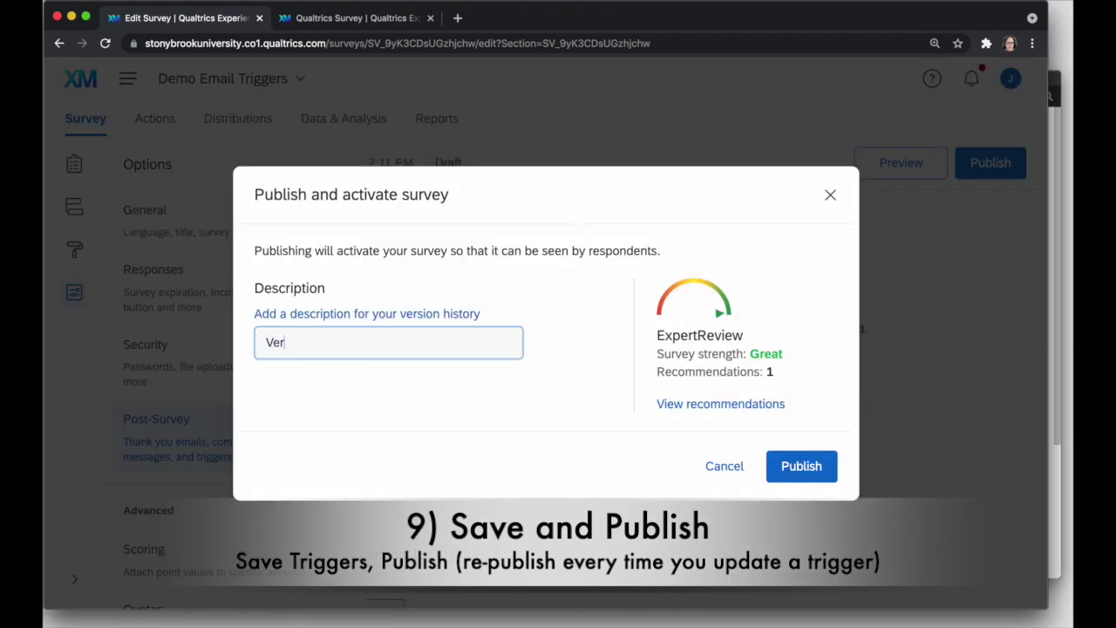
{"action": "type", "text": "sion 1 with email trigger to all"}
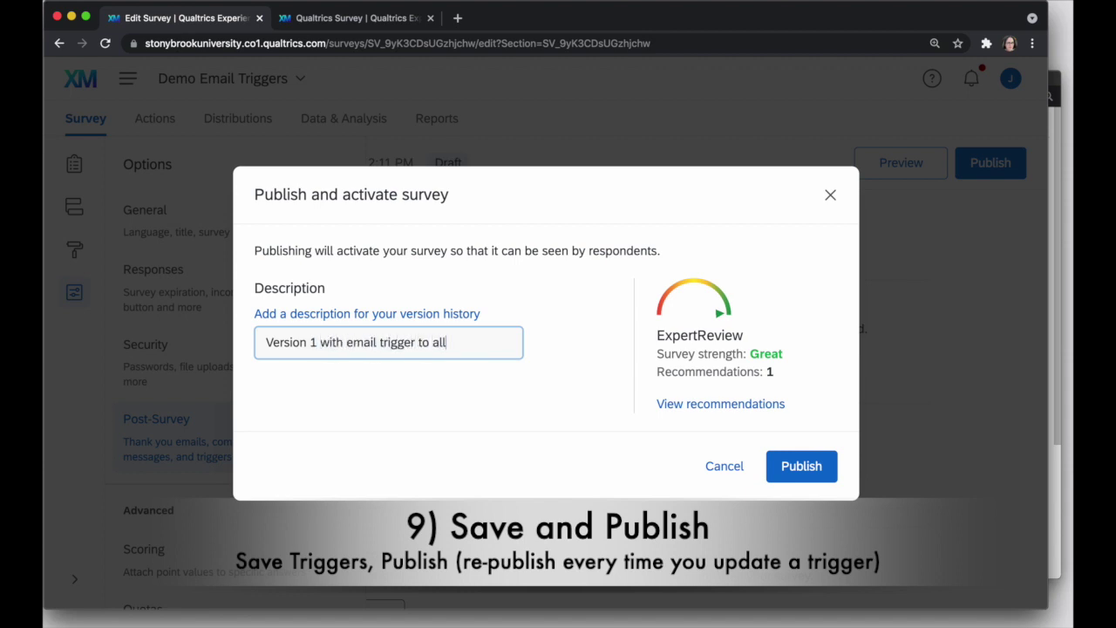
{"action": "left_click", "coordinate": [811, 468]}
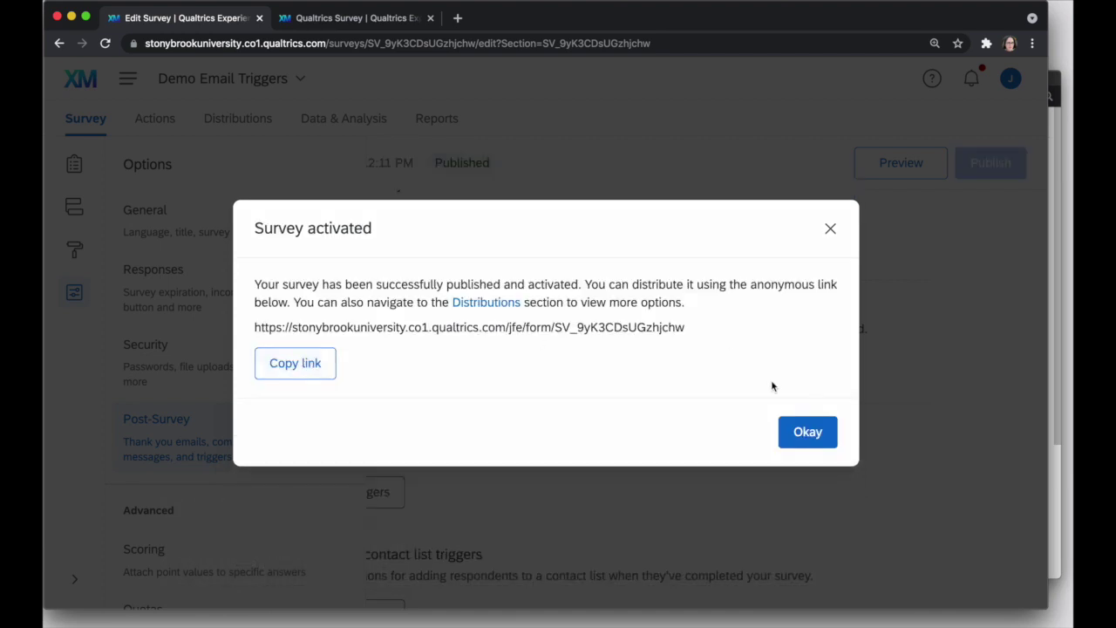
{"action": "left_click", "coordinate": [802, 436]}
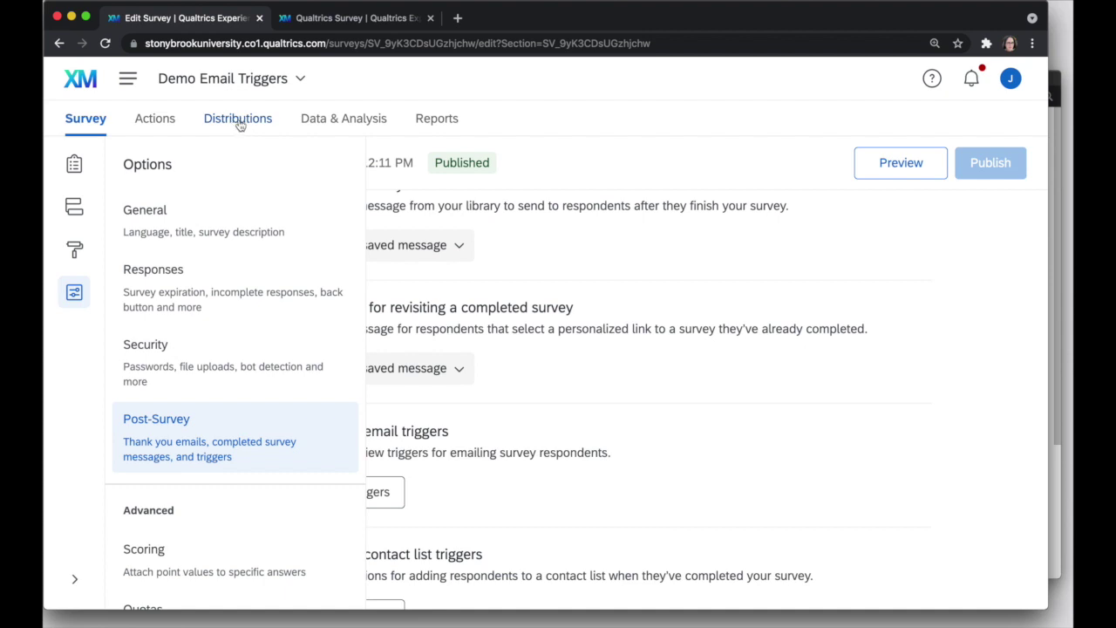
Copy the survey's anonymous link from Distributions and load it in the second tab.
{"action": "left_click", "coordinate": [240, 125]}
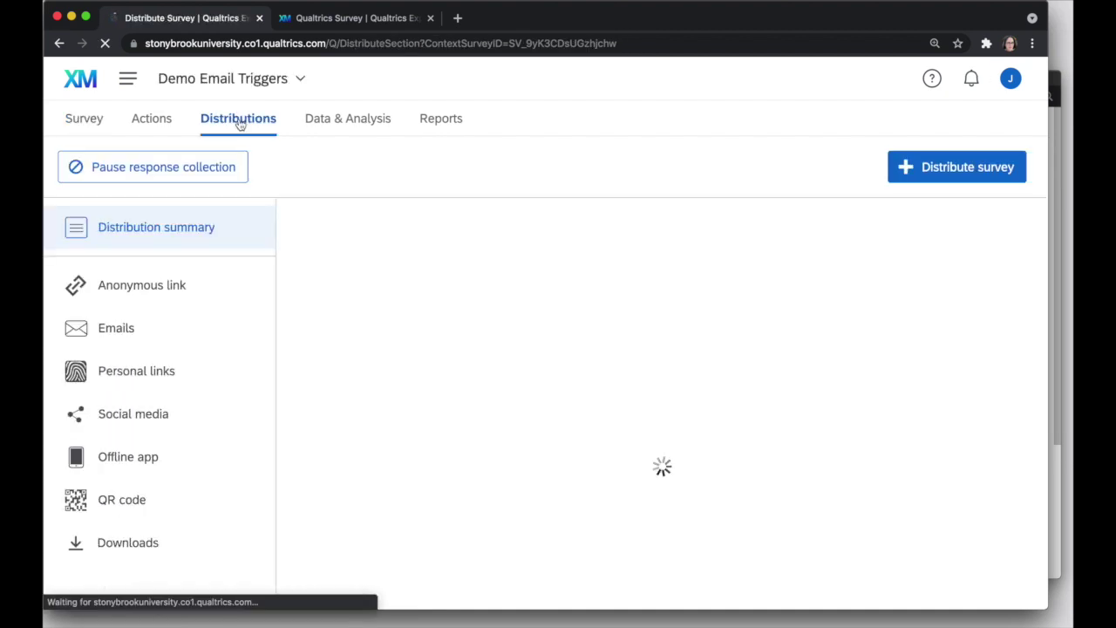
{"action": "left_click", "coordinate": [137, 299]}
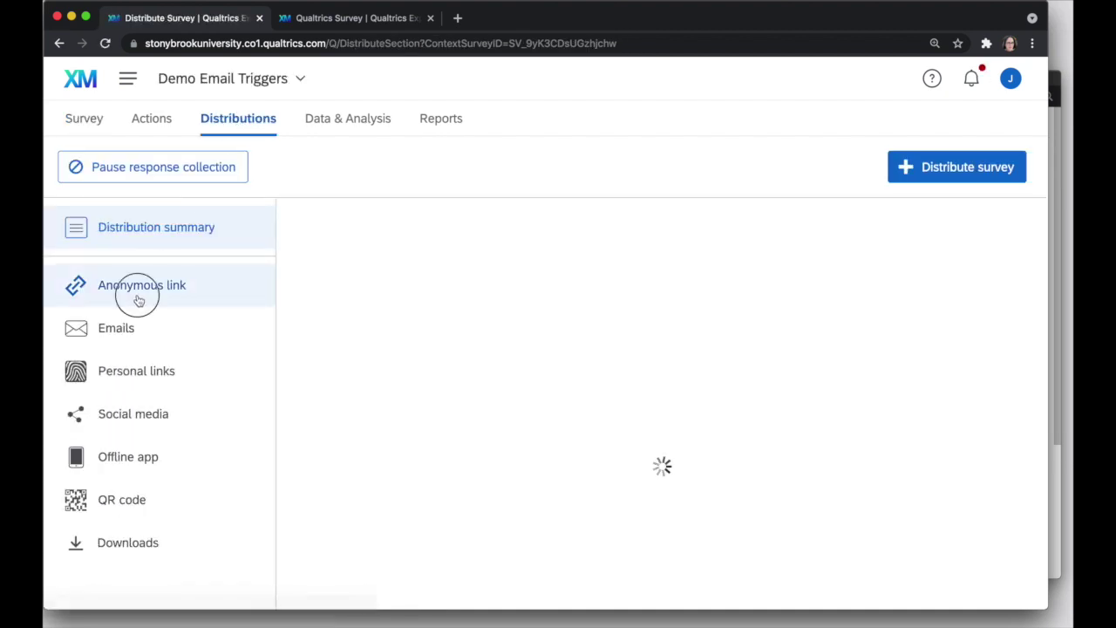
{"action": "left_click", "coordinate": [373, 17]}
{"action": "left_click", "coordinate": [373, 46]}
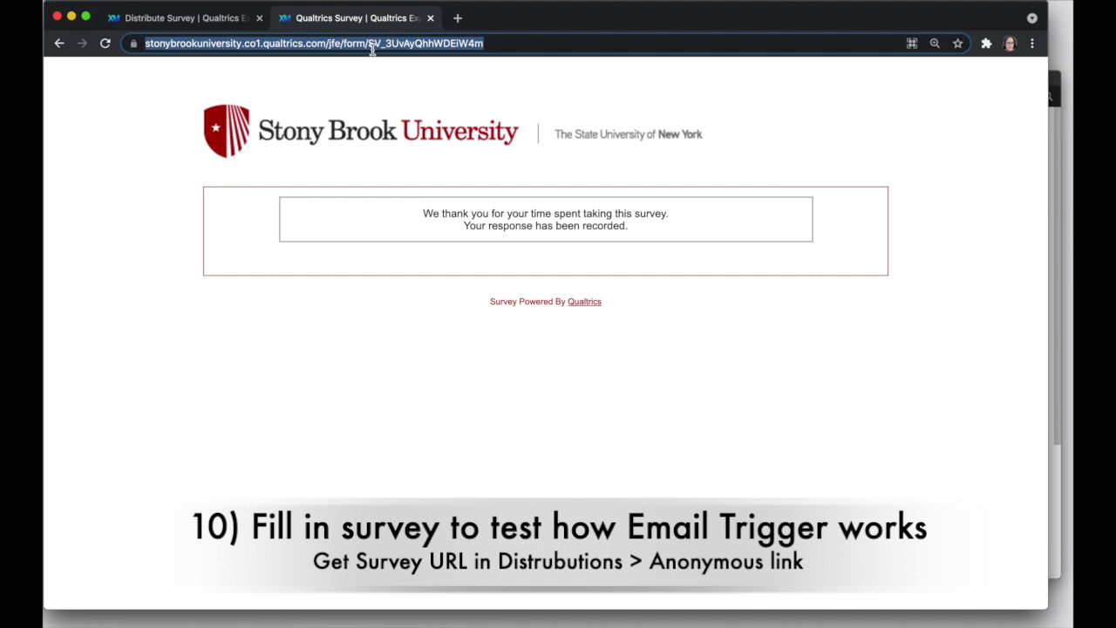
{"action": "right_click", "coordinate": [373, 49]}
{"action": "left_click", "coordinate": [431, 164]}
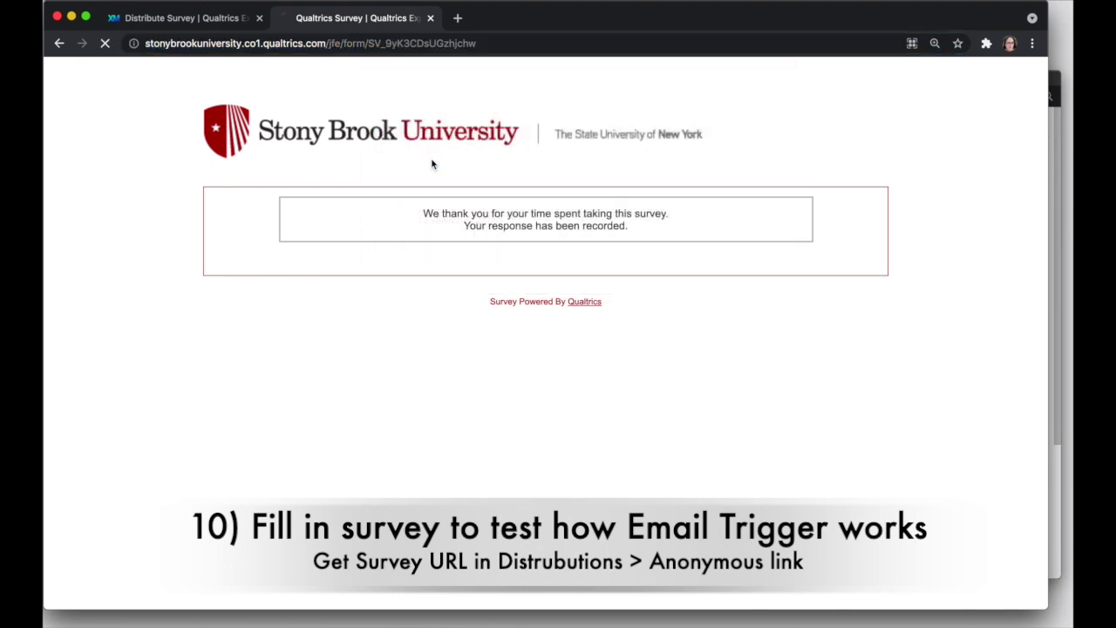
Enter the respondent's name and email address, answer 2 for 1+1, and submit.
{"action": "type", "text": "Julie"}
{"action": "key", "text": "Tab"}
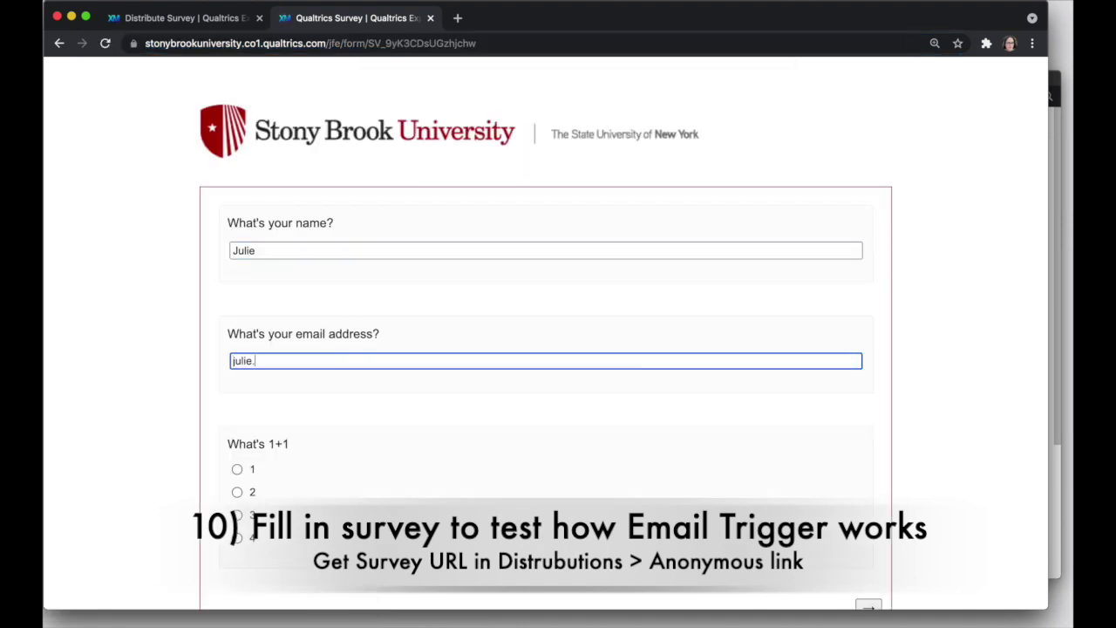
{"action": "left_click", "coordinate": [238, 492]}
{"action": "scroll", "coordinate": [817, 485], "scroll_direction": "down", "scroll_amount": 2}
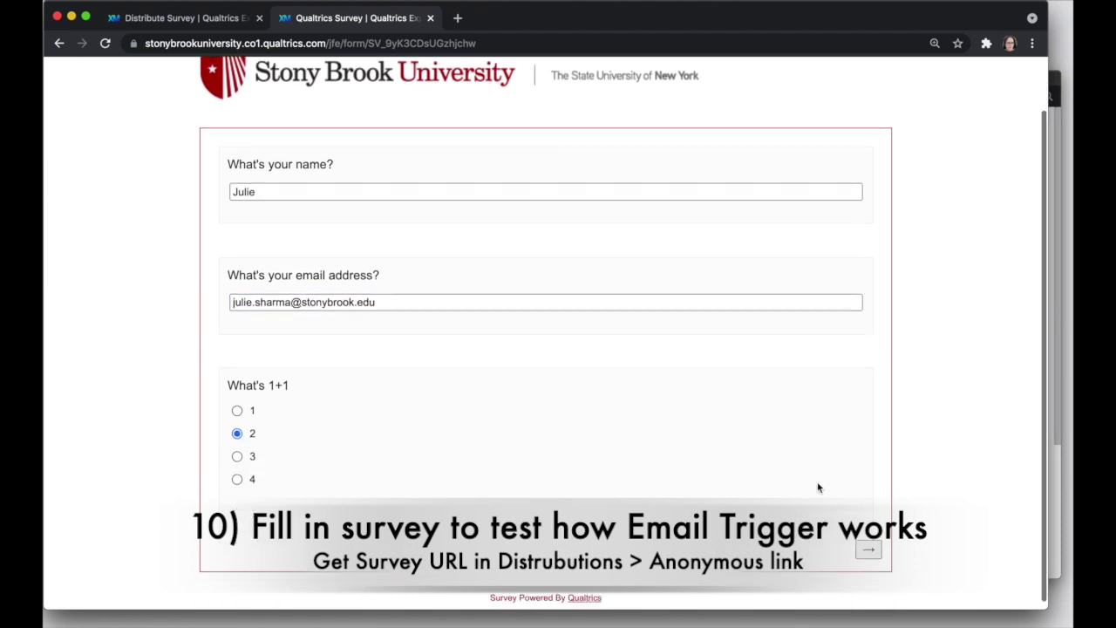
{"action": "left_click", "coordinate": [869, 549]}
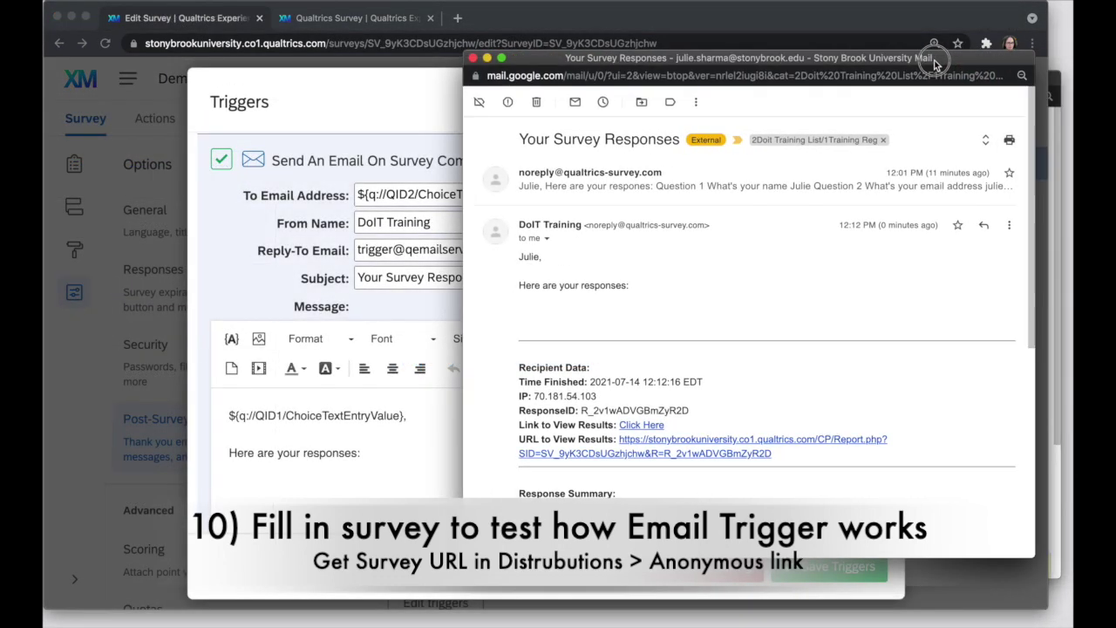
{"action": "left_click_drag", "start_coordinate": [938, 38], "coordinate": [946, 74]}
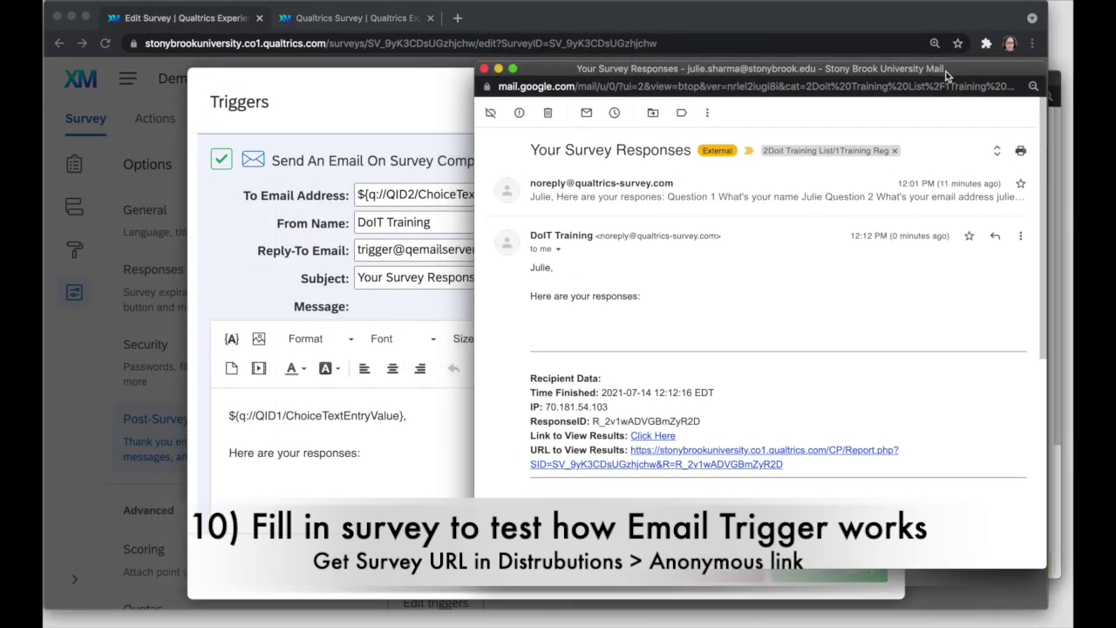
{"action": "scroll", "coordinate": [529, 231], "scroll_direction": "down", "scroll_amount": 2}
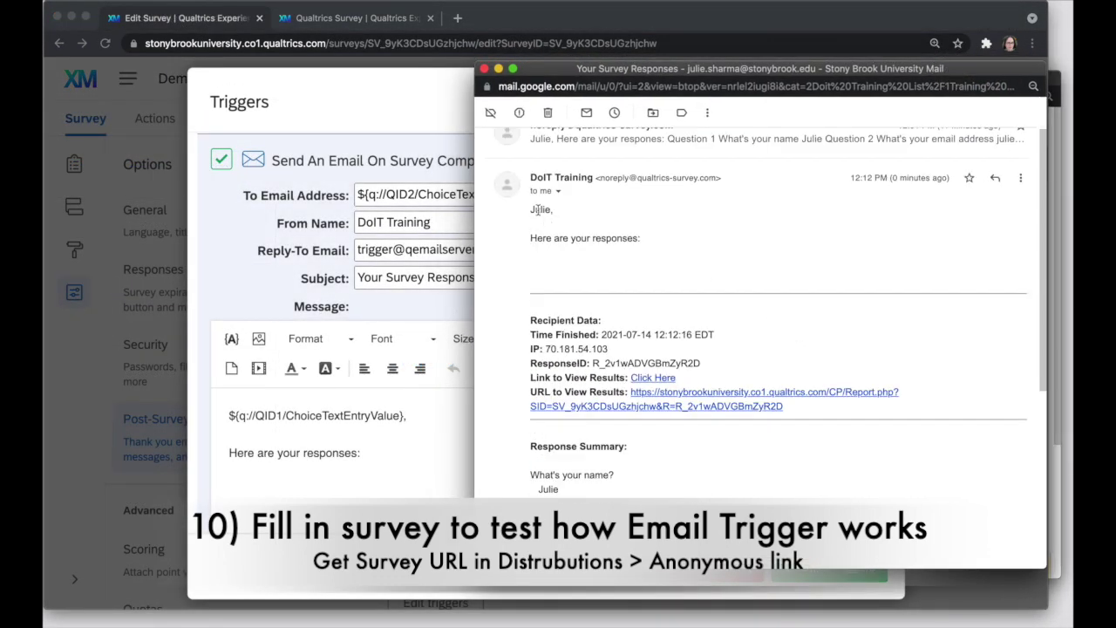
{"action": "double_click", "coordinate": [539, 210]}
{"action": "scroll", "coordinate": [665, 295], "scroll_direction": "down", "scroll_amount": 3}
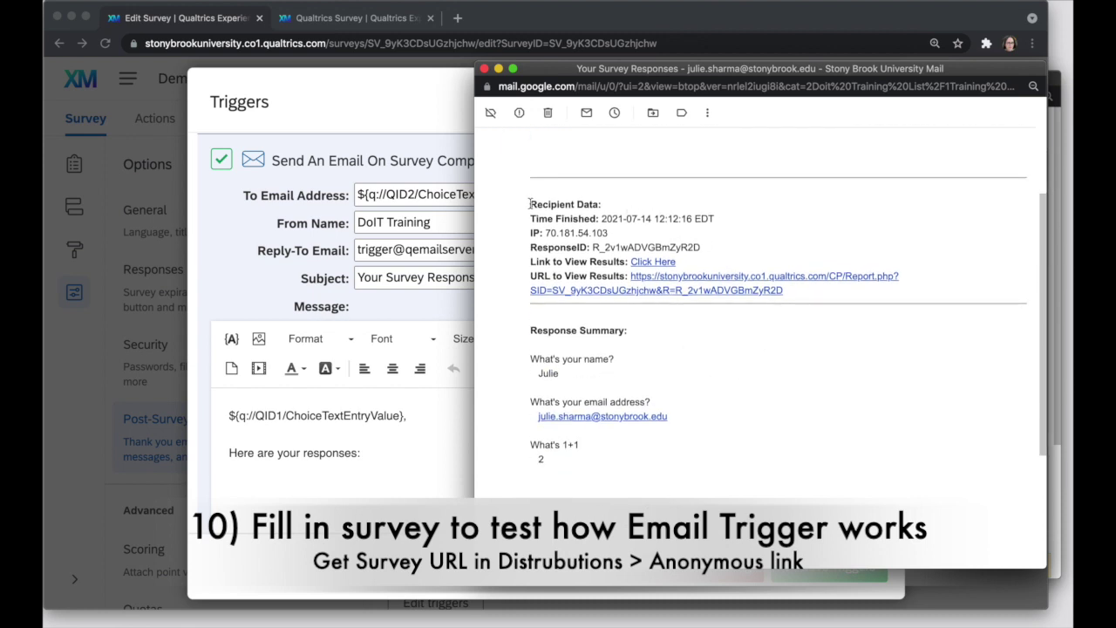
{"action": "left_click_drag", "start_coordinate": [804, 298], "coordinate": [530, 206]}
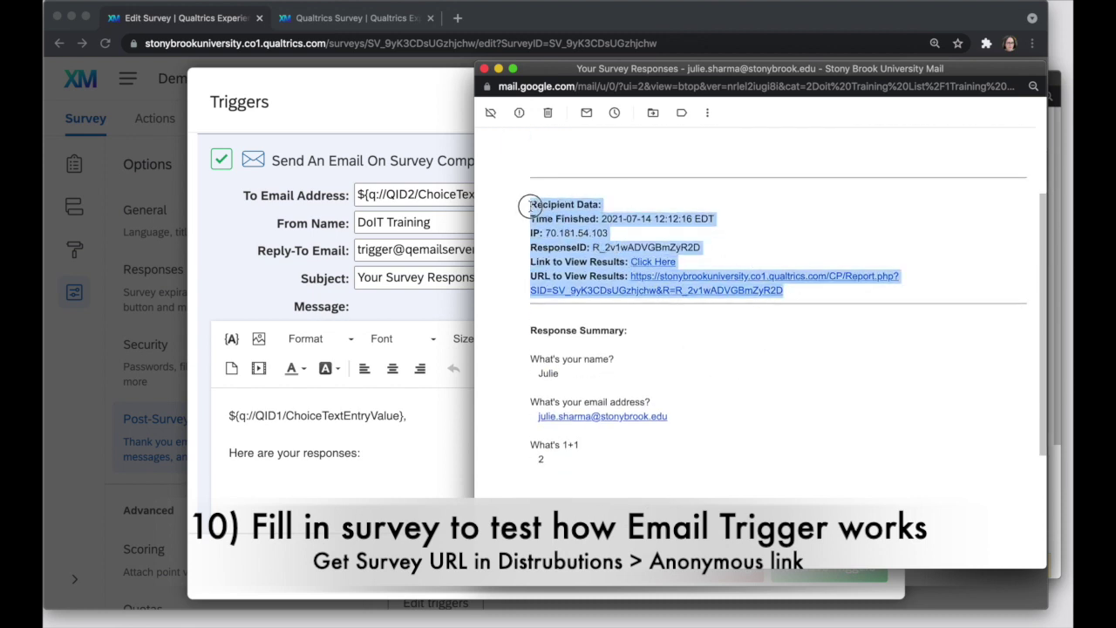
{"action": "left_click", "coordinate": [640, 355]}
{"action": "left_click_drag", "start_coordinate": [621, 360], "coordinate": [555, 375]}
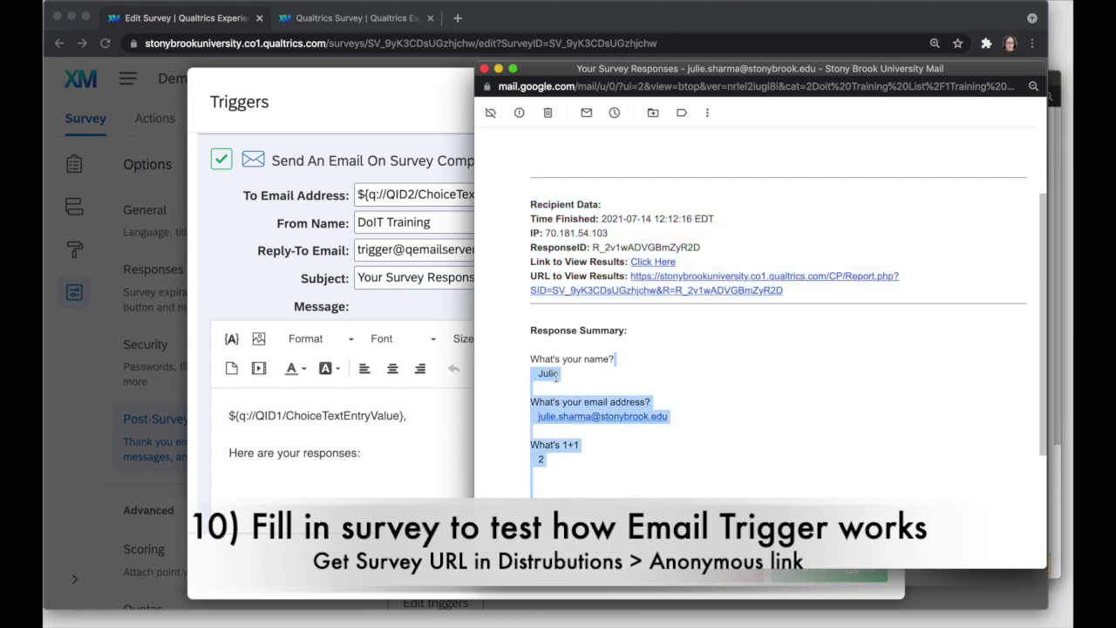
{"action": "left_click", "coordinate": [555, 375]}
{"action": "scroll", "coordinate": [611, 401], "scroll_direction": "down", "scroll_amount": 1}
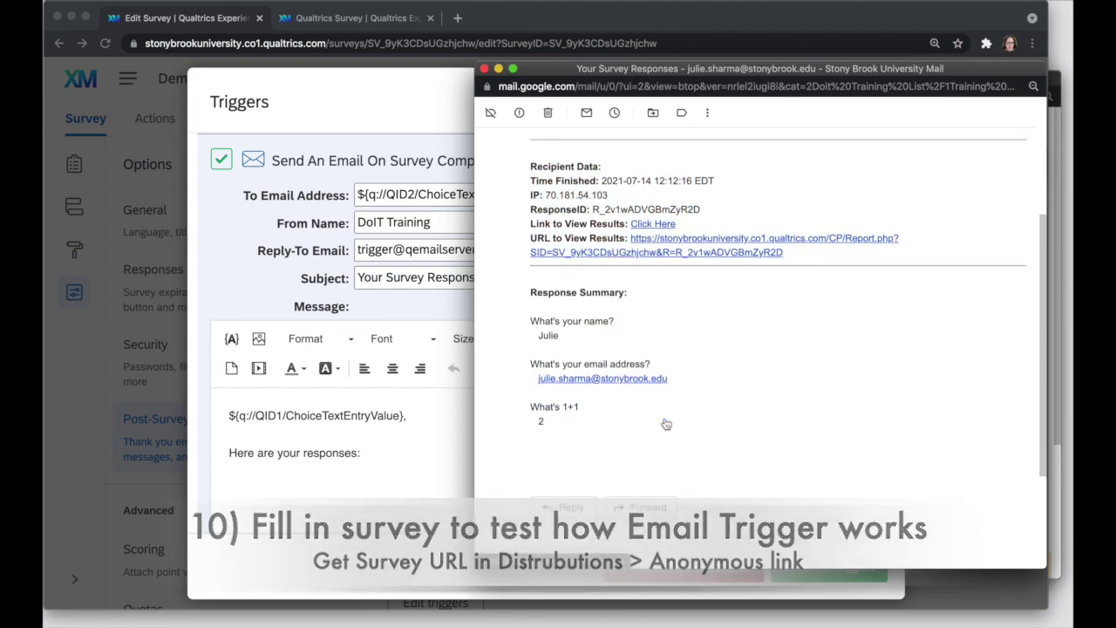